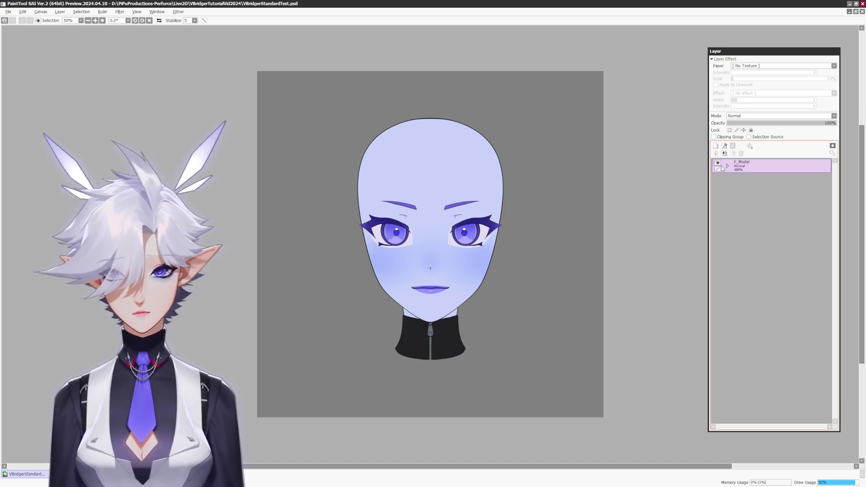
Expand F_Model and F_Body, move the Neck layer out beside the head, undo the move and collapse F_Body.
click(727, 166)
click(733, 194)
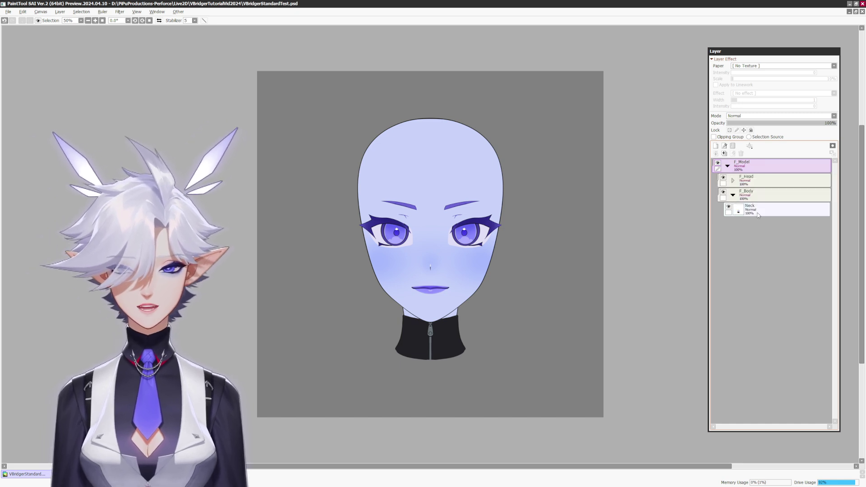
click(757, 215)
drag(488, 329, 593, 336)
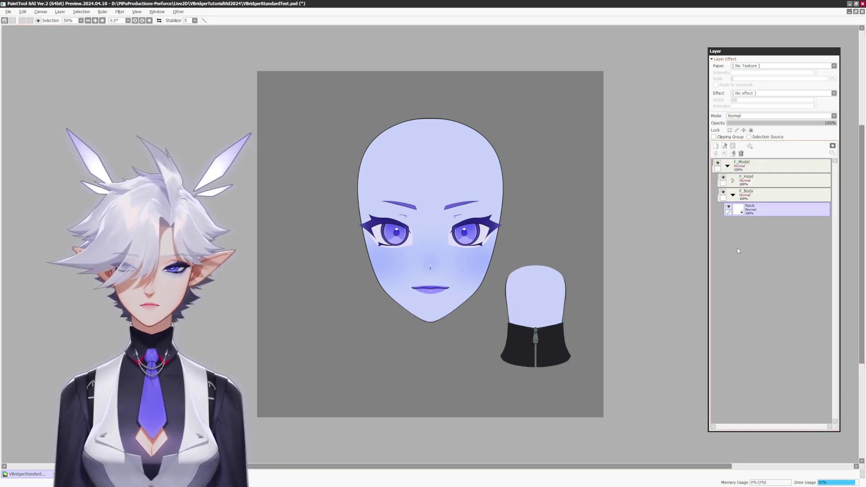
key(ctrl+z)
click(733, 195)
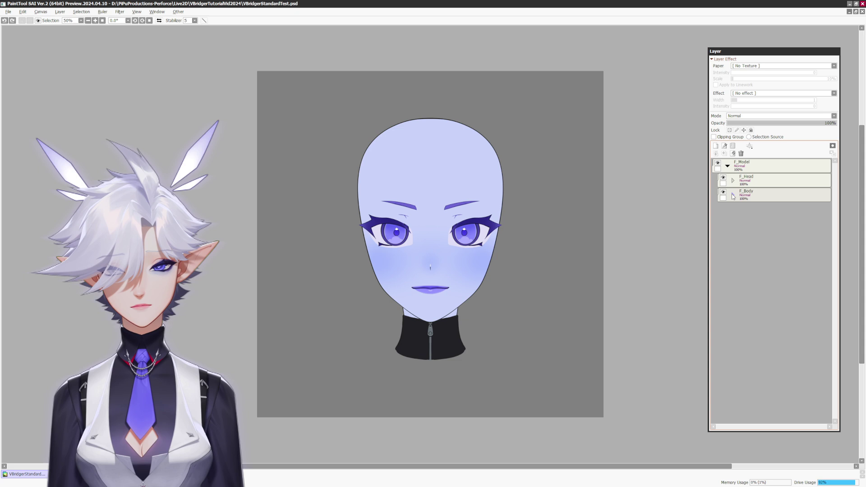
Expand the F_Head, F_Face, F_Mouth and F_Outer_Mouth groups down to the layers inside F_UpperLip and F_LowerLip.
click(733, 180)
click(738, 195)
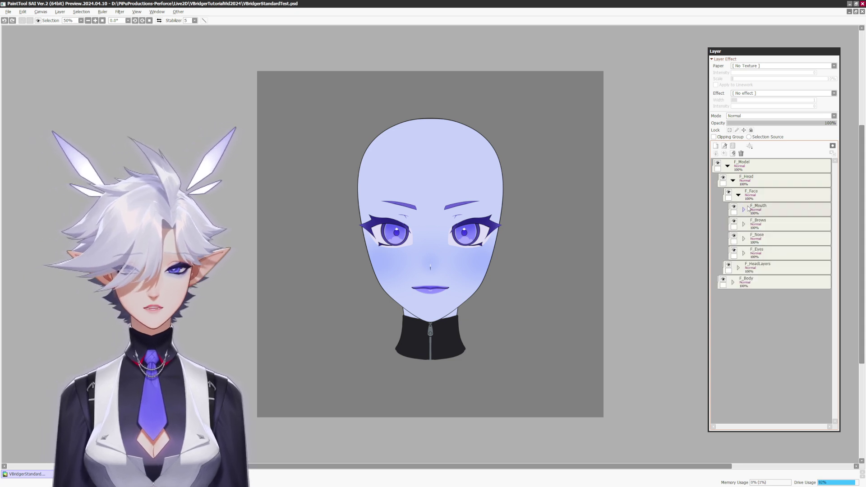
click(744, 209)
click(748, 224)
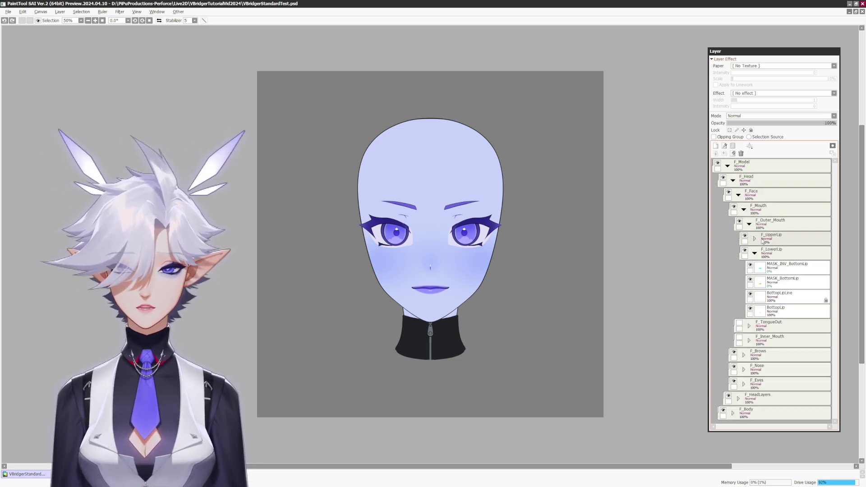
click(754, 238)
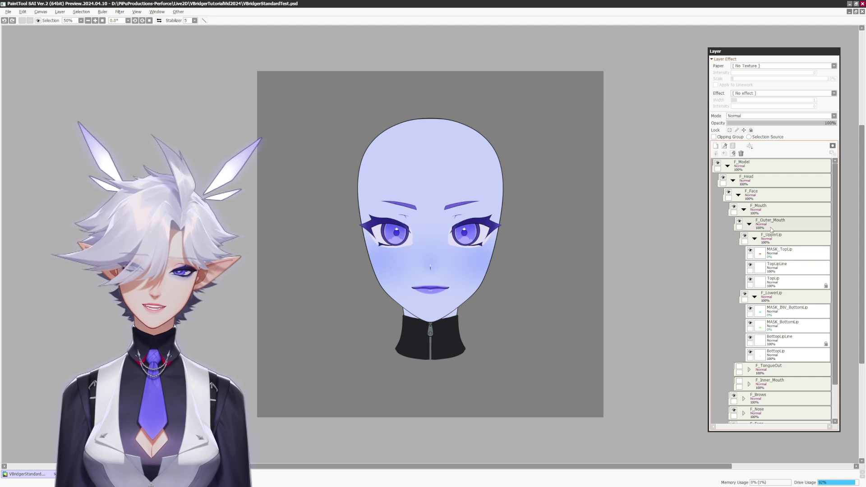
Move the F_Outer_Mouth group out to the right of the face and raise F_UpperLip above the lower lip.
click(769, 214)
drag(445, 325, 551, 319)
drag(597, 339, 595, 293)
Set MASK_TopLip to 100% opacity and move it and TopLipLine apart above the top lip.
click(794, 253)
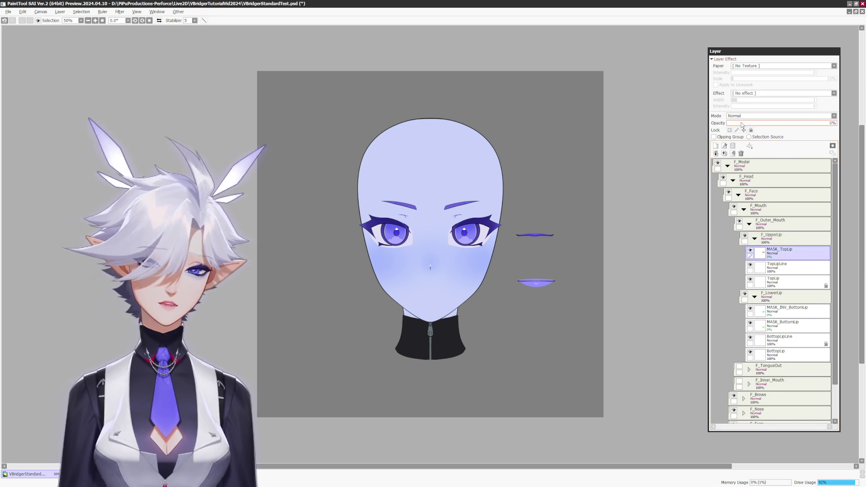
drag(730, 122, 836, 122)
drag(614, 287, 613, 249)
click(789, 268)
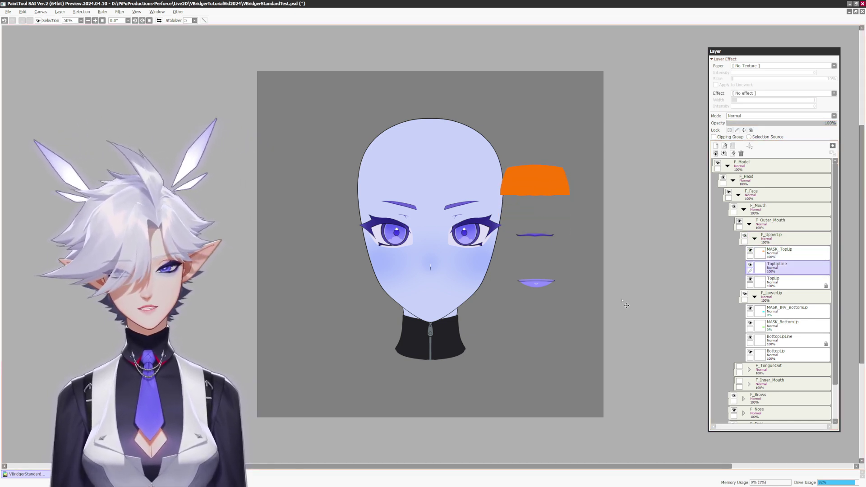
drag(621, 307, 621, 288)
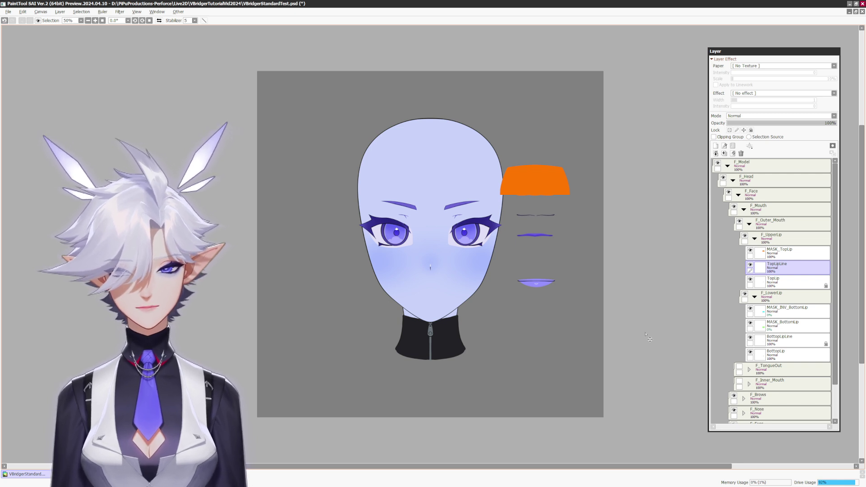
Move the F_LowerLip group further down, set MASK_INV_BottomLip to 100% opacity and place it above the bottom lip.
click(776, 310)
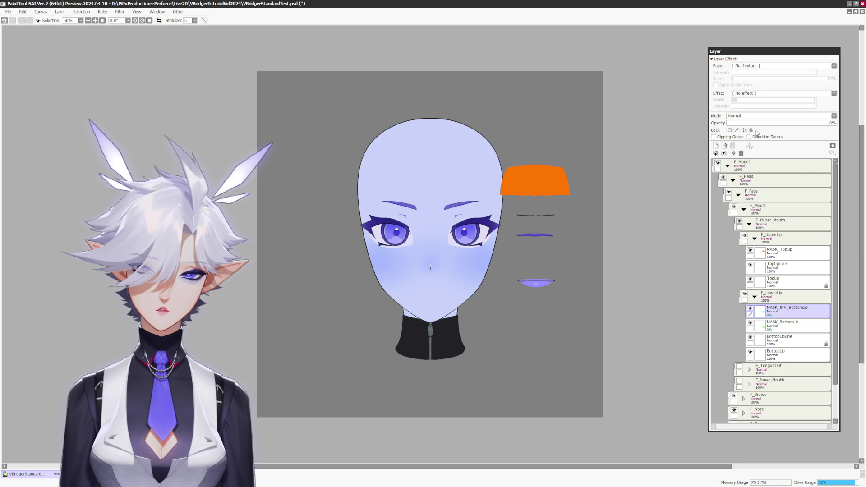
click(763, 299)
drag(574, 283, 575, 336)
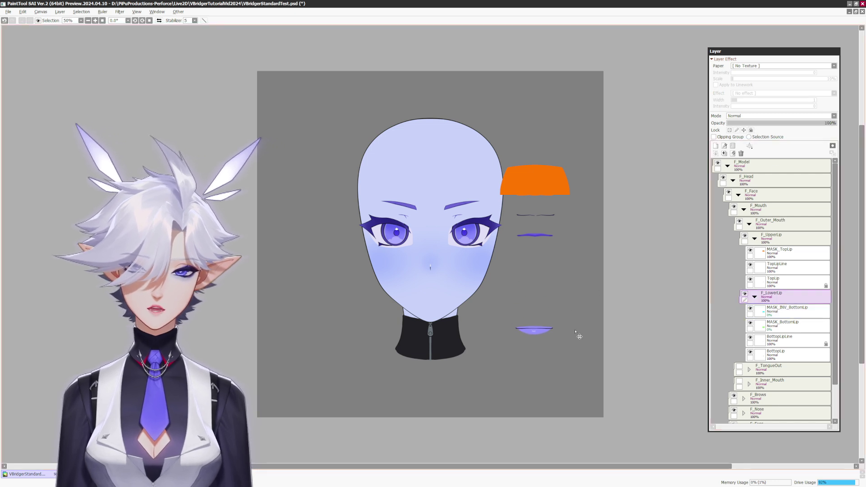
click(777, 310)
drag(735, 123, 837, 123)
drag(625, 338, 624, 306)
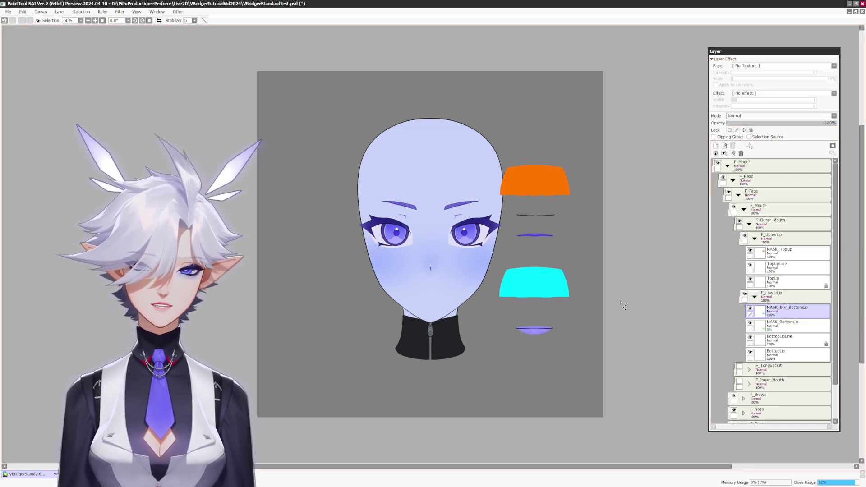
Set MASK_BottomLip to 100% opacity, place it below the bottom lip, and separate BottopLipLine above the lip.
click(772, 326)
drag(735, 123, 837, 123)
drag(623, 302, 623, 324)
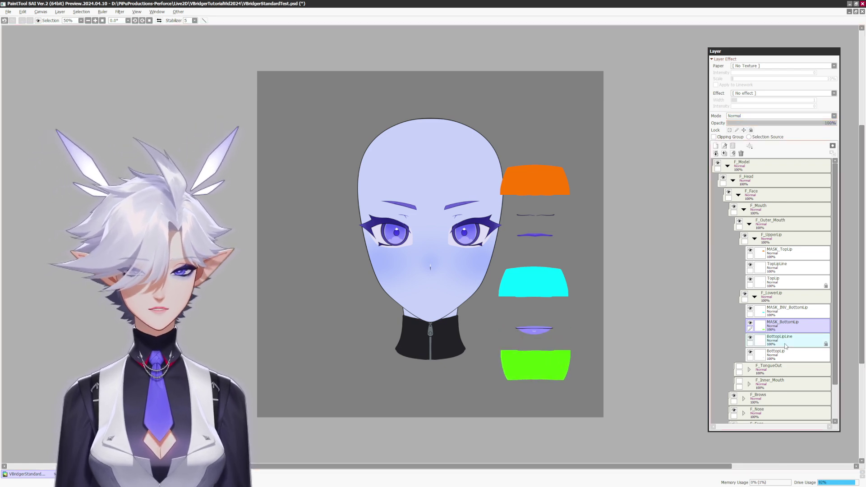
click(778, 340)
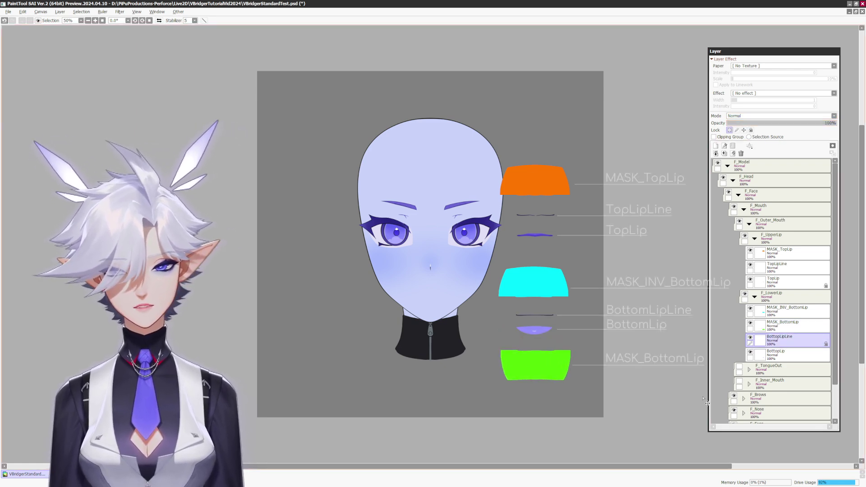
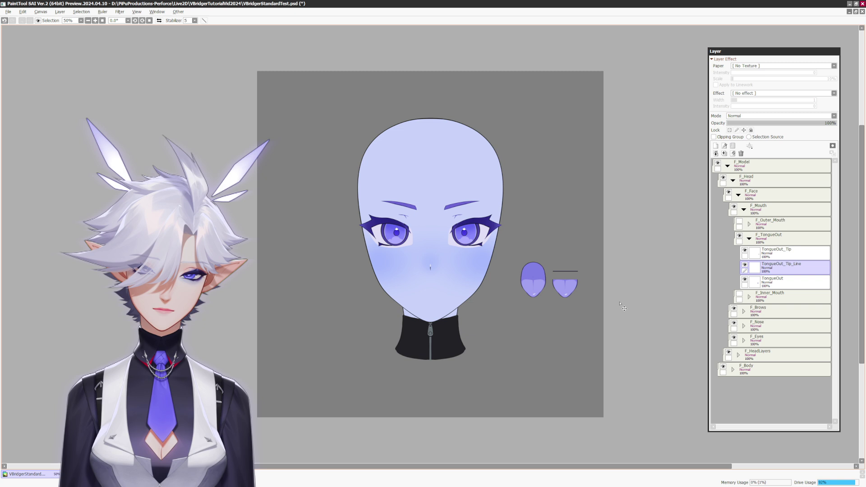
Undo the tongue-out layer moves, hide F_TongueOut and show the F_Inner_Mouth group.
key(ctrl+z)
key(ctrl+z)
key(ctrl+z)
key(ctrl+z)
key(ctrl+z)
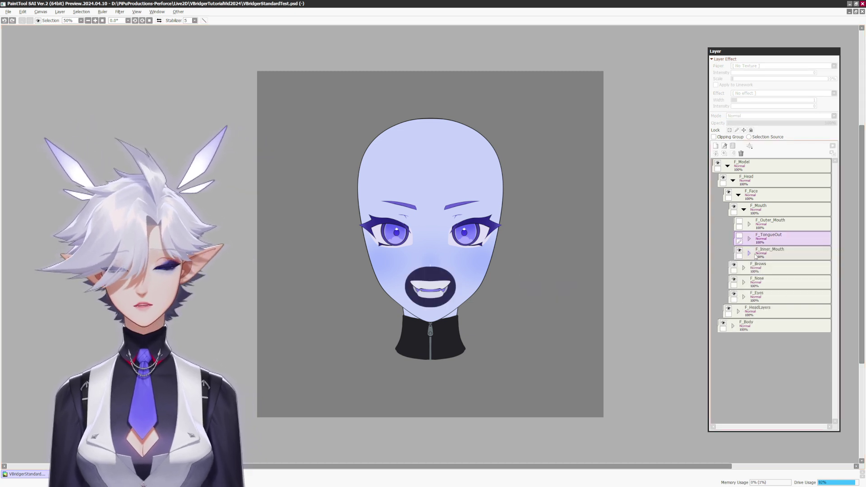
Move the F_Inner_Mouth group out to the right of the face and expand its layers.
key(ctrl+y)
key(ctrl+y)
key(ctrl+y)
key(ctrl+y)
key(ctrl+y)
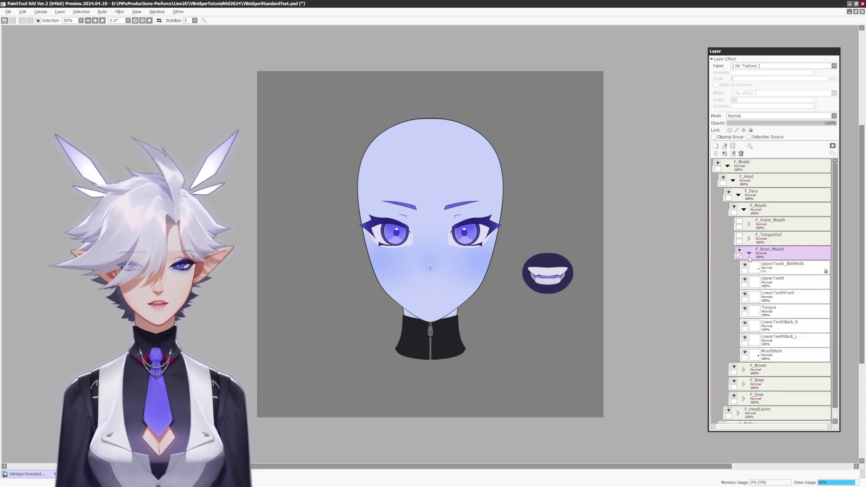
Move the UpperTeeth layer up, clear of the rest of the inner mouth, and select UpperTeeth_INVMASK.
key(ctrl+y)
key(ctrl+y)
key(ctrl+y)
key(ctrl+y)
key(ctrl+y)
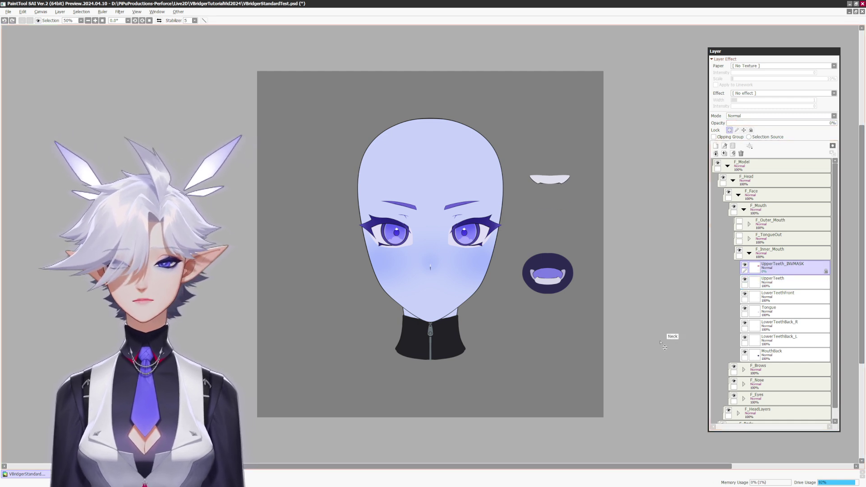
Set UpperTeeth_INVMASK to 100% opacity and move it just below the upper teeth.
click(776, 325)
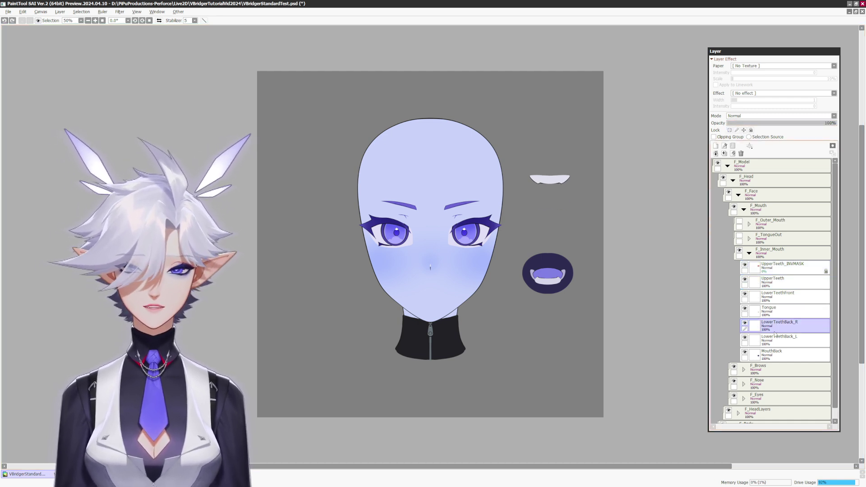
click(770, 269)
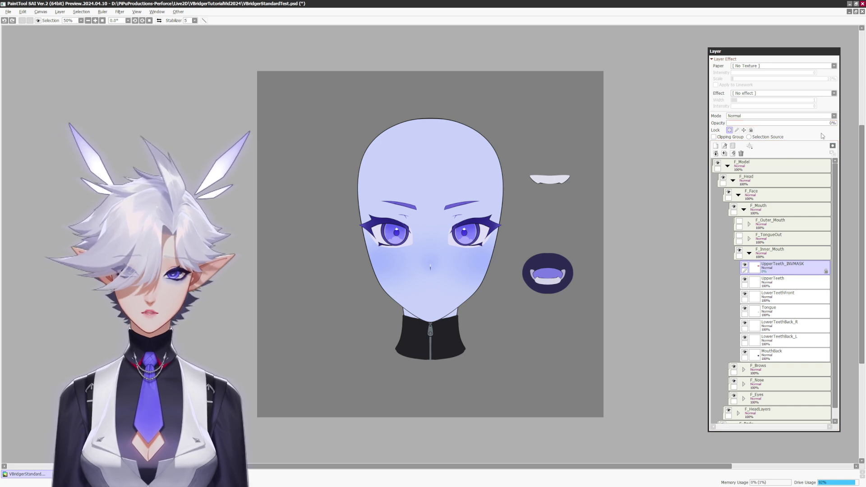
drag(729, 125, 835, 123)
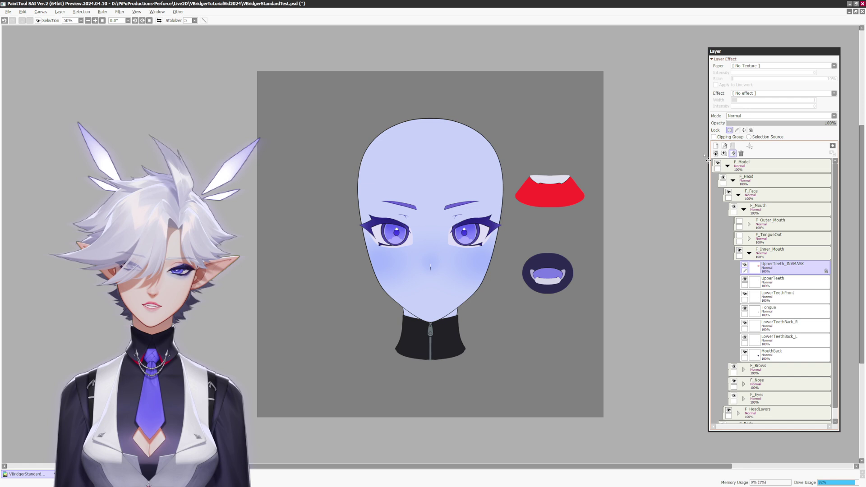
drag(621, 176, 622, 200)
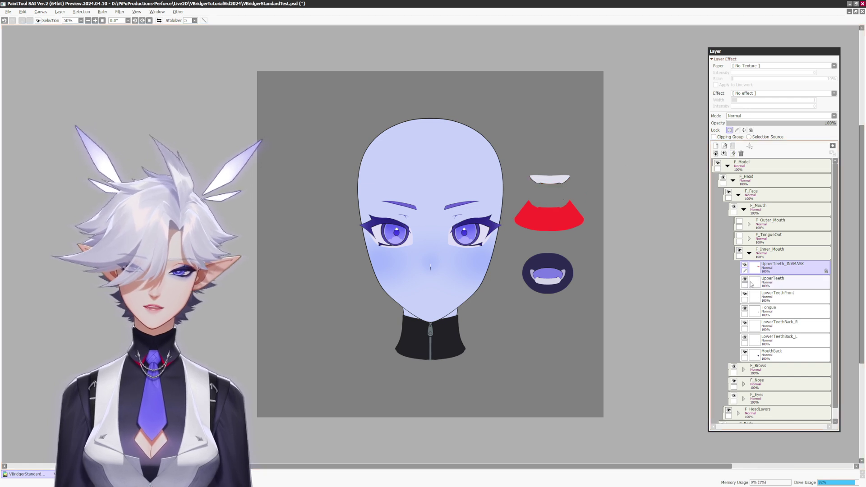
Move the lower teeth and Tongue layers together below MouthBack, and shift LowerTeethBack_R out to the left.
click(769, 299)
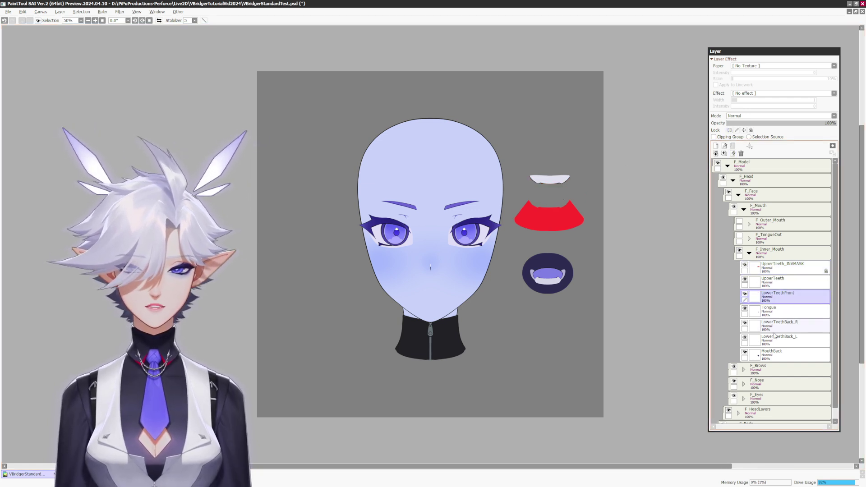
shift+click(777, 339)
drag(609, 304, 609, 356)
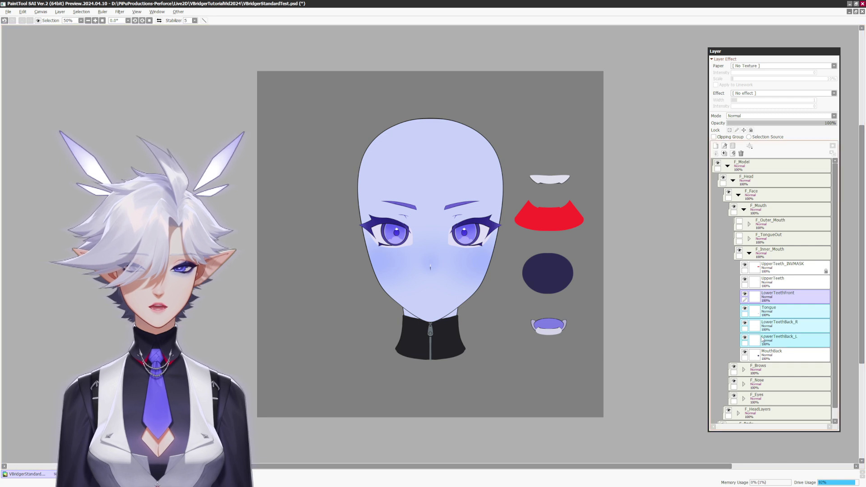
click(777, 324)
drag(663, 341, 627, 348)
click(776, 296)
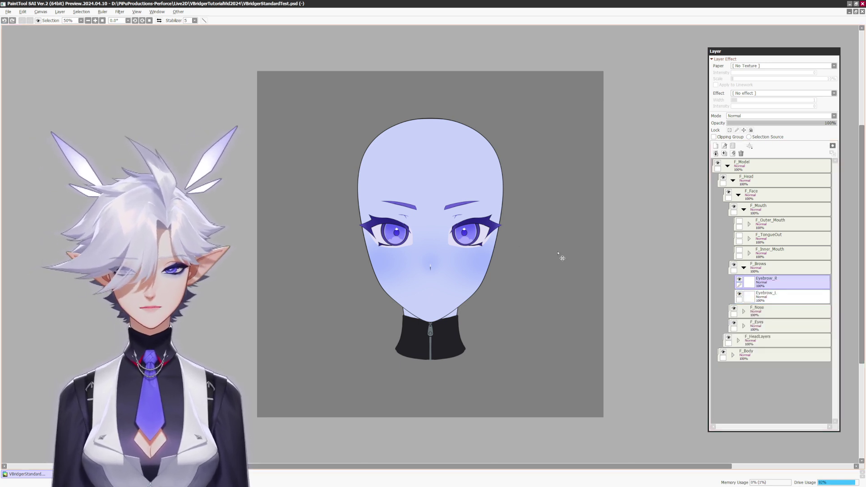
Move Eyebrow_R and Eyebrow_L off the face to the lower left, and undo both moves.
drag(563, 257, 456, 318)
click(765, 296)
drag(574, 243, 412, 330)
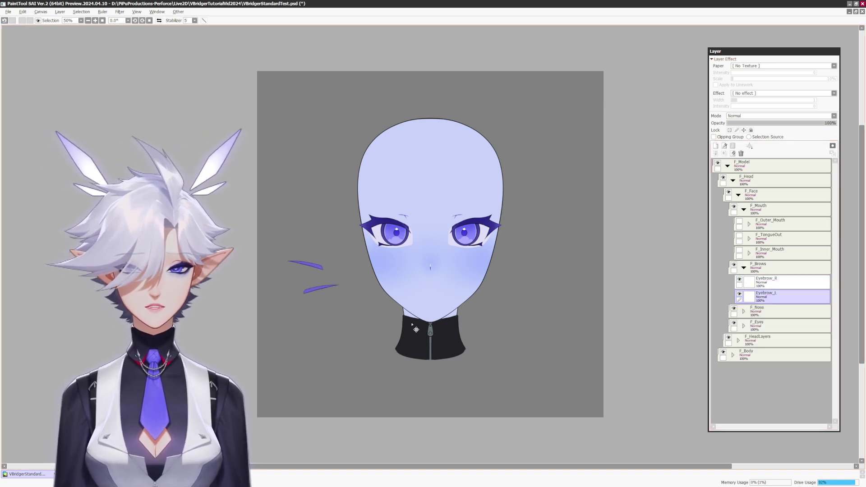
key(ctrl+z)
key(ctrl+z)
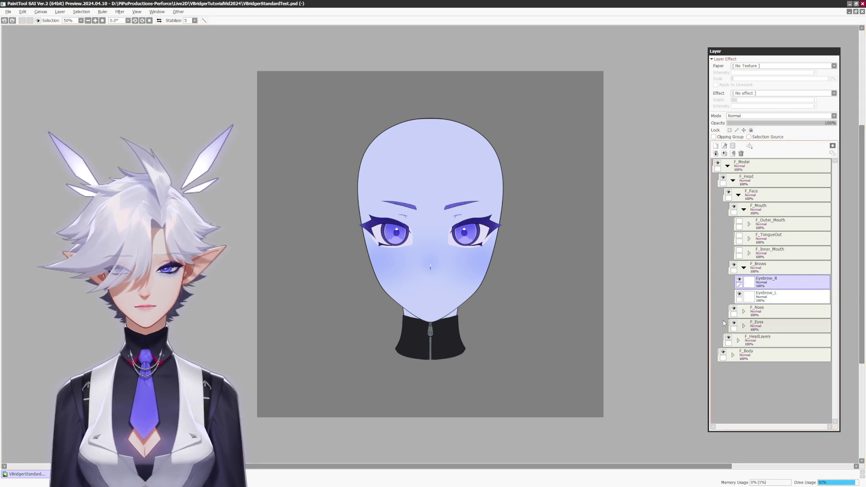
Expand F_Nose in place of F_Brows, move the nose and its blush off the face, undo the moves and collapse F_Nose.
click(743, 267)
click(744, 282)
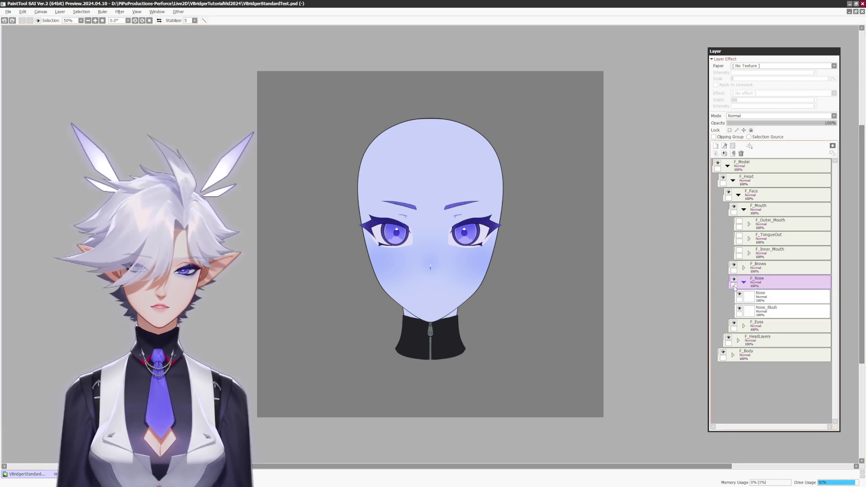
mouse_move(464, 298)
mouse_down()
mouse_move(563, 310)
mouse_move(585, 329)
mouse_move(578, 348)
mouse_move(558, 354)
mouse_move(575, 333)
mouse_move(566, 341)
mouse_up()
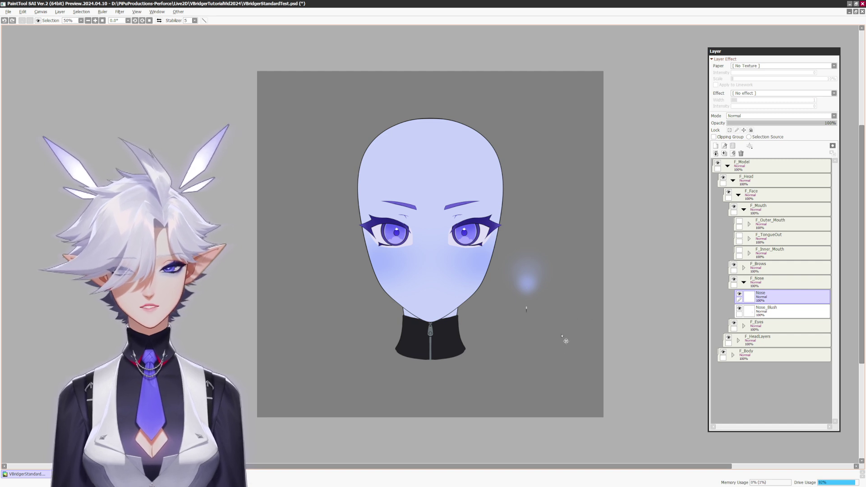
key(ctrl+z)
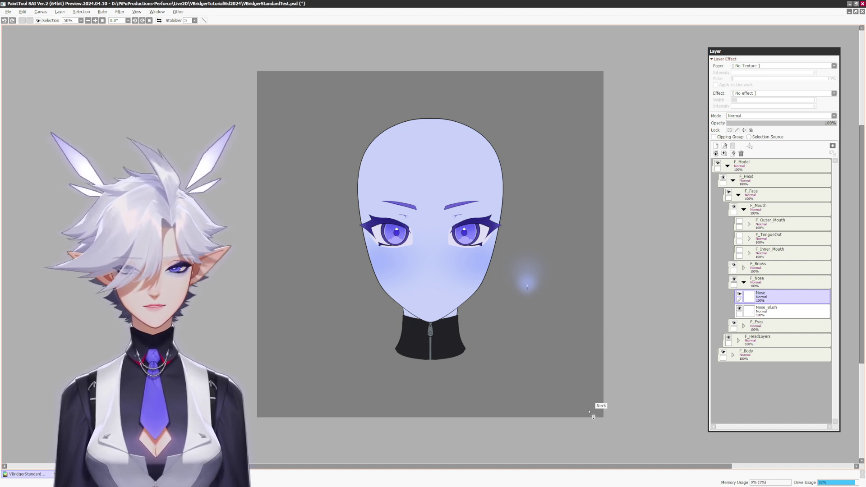
key(ctrl+z)
click(743, 282)
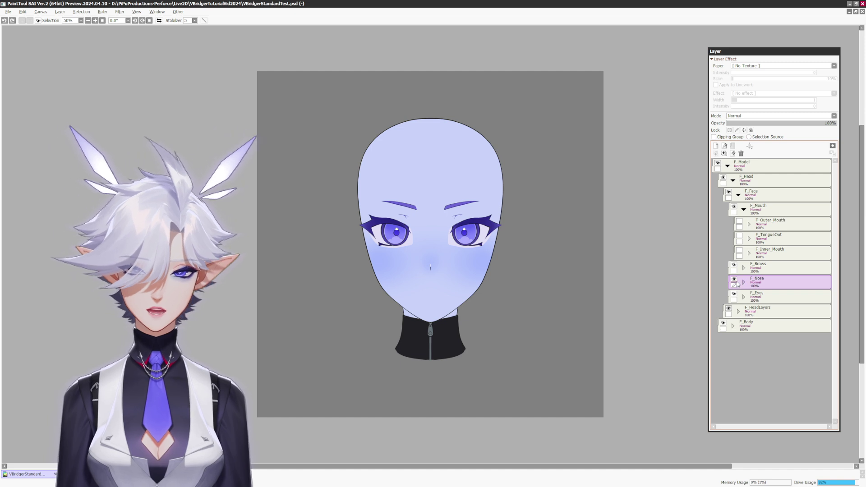
Expand F_Eyes and move the F_Eye_L group out to the right of the face.
click(743, 296)
click(766, 323)
drag(496, 293, 580, 313)
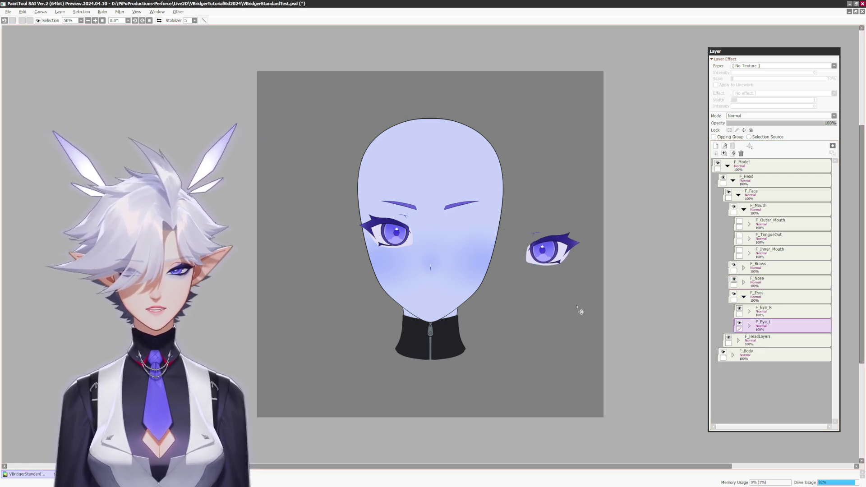
Expand F_Eye_L and its eyelid group, and separate Eyelid_L, Eyelash_Top_L and Eyelash_Corner_L from the eye.
click(749, 325)
scroll(762, 333, down, 2)
click(766, 355)
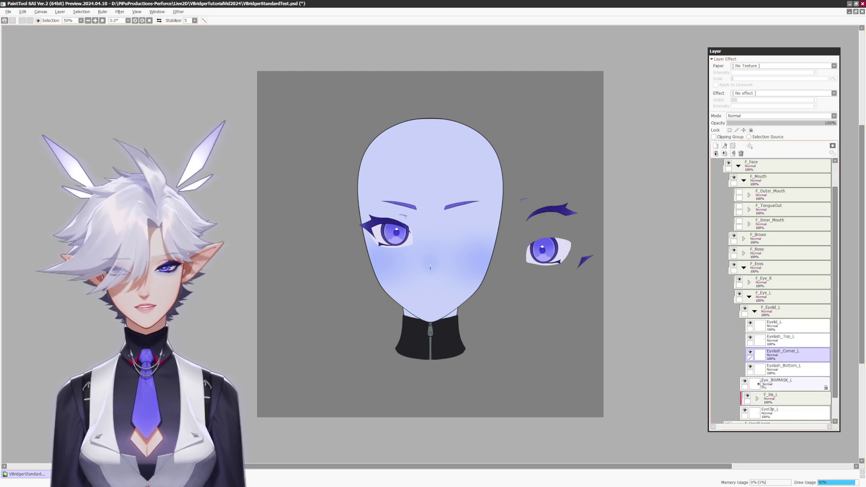
Separate Eyelash_Bottom_L below the eye, and move Eye_INVMASK_L at 100% opacity to its lower left.
click(763, 384)
scroll(767, 383, down, 1)
drag(564, 277, 516, 352)
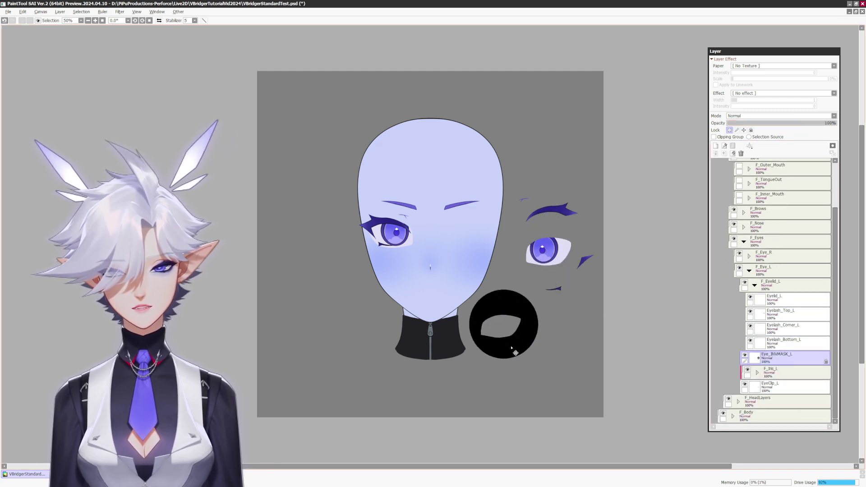
Move the left iris group down below the eye white and expand it to reach its layers.
click(776, 372)
drag(543, 249, 562, 323)
click(755, 372)
click(775, 399)
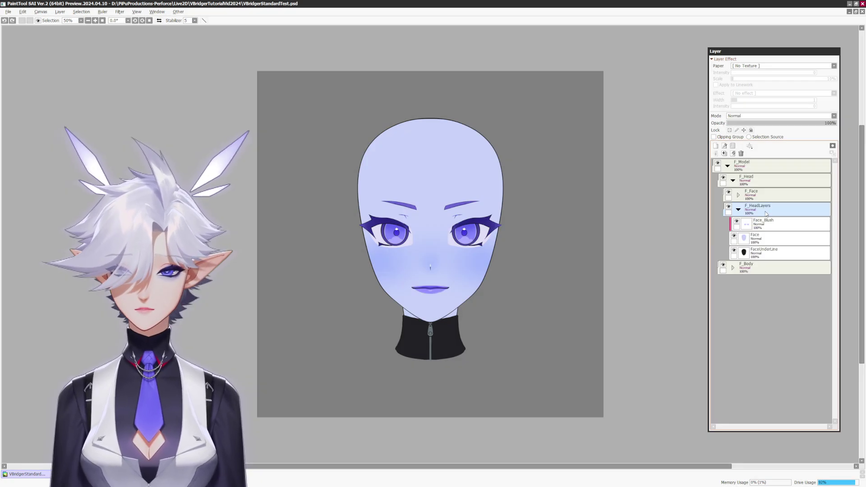
Hide F_Face and F_Body, unclip Face_Blush, and spread Face_Blush, Face and FaceUnderLine apart on the canvas.
click(728, 192)
click(722, 265)
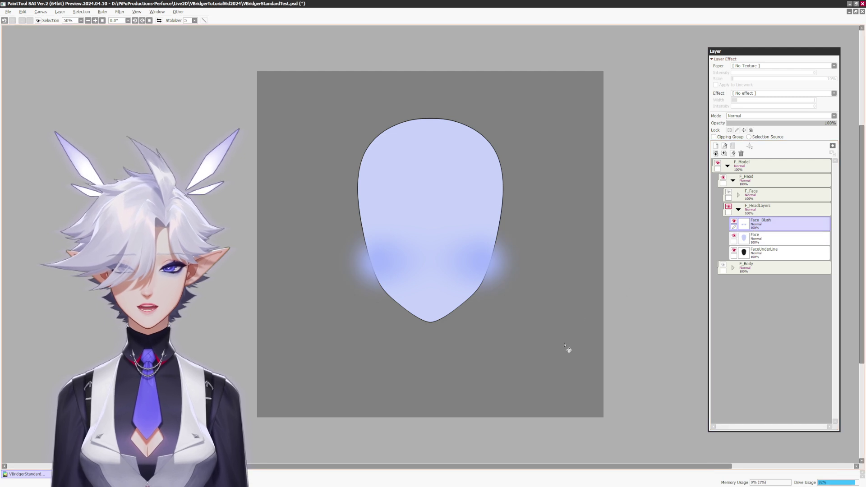
drag(566, 350, 508, 228)
drag(569, 236, 476, 325)
click(765, 253)
drag(501, 296, 587, 381)
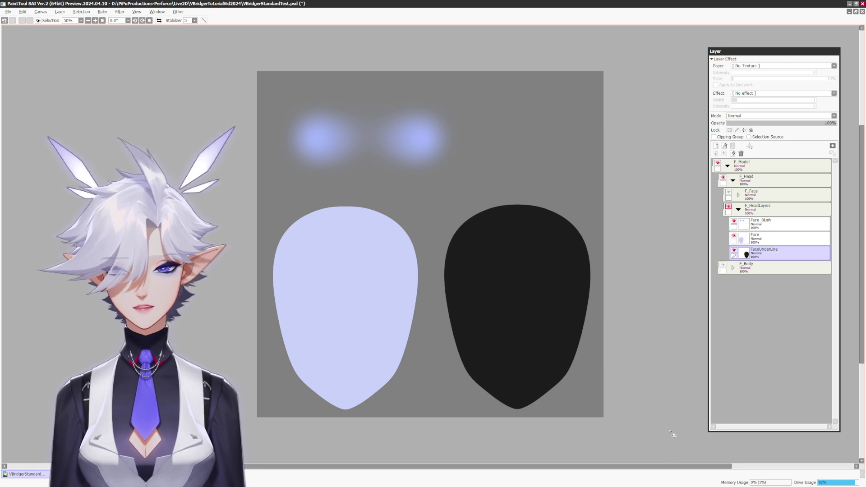
Undo the moves and visibility changes so the F_HeadLayers parts form the complete head again.
key(ctrl+z)
key(ctrl+z)
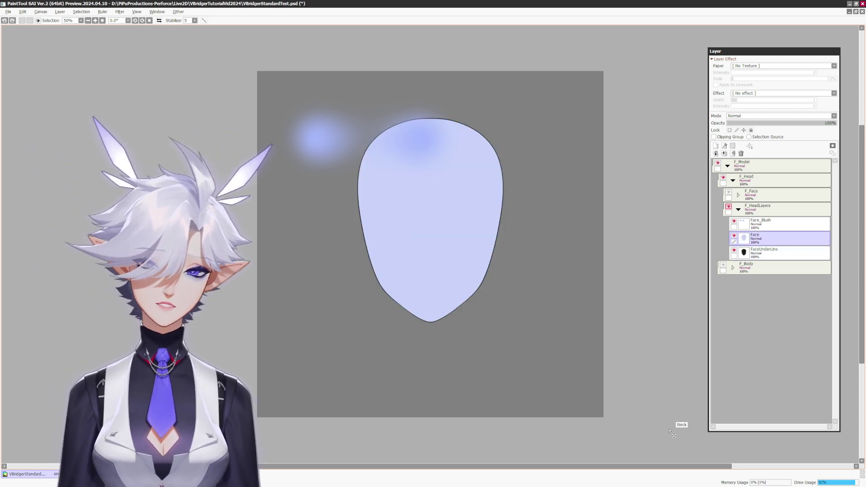
key(ctrl+z)
key(ctrl+z)
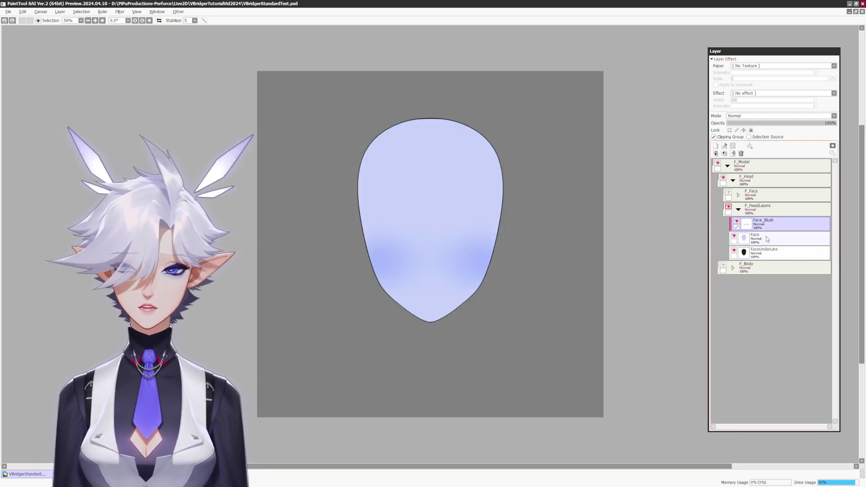
click(753, 210)
key(ctrl+z)
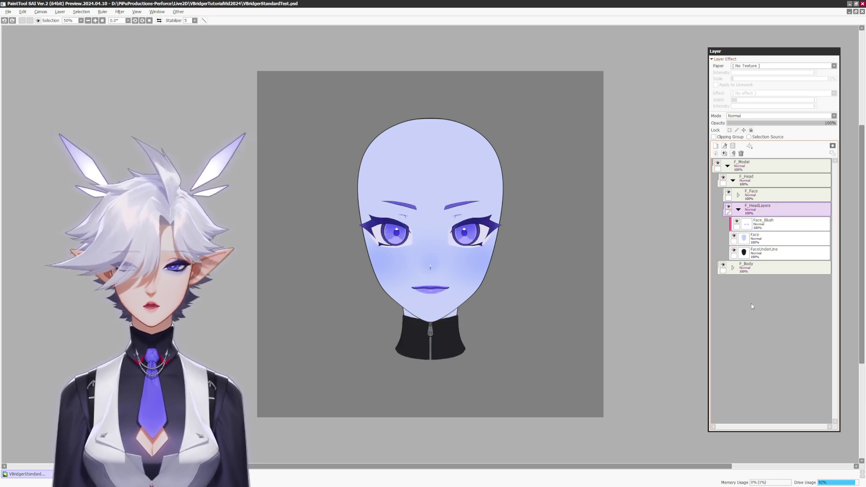
Collapse the F_HeadLayers, F_Head and F_Model layer groups.
click(738, 209)
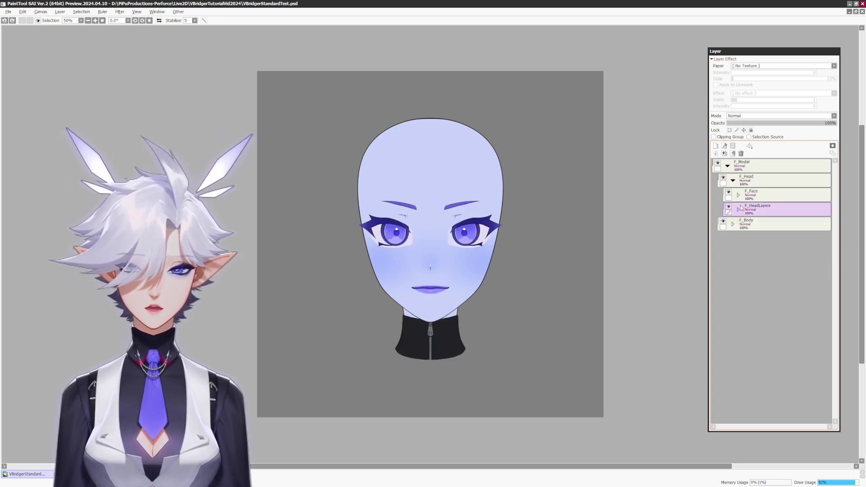
click(733, 179)
click(727, 166)
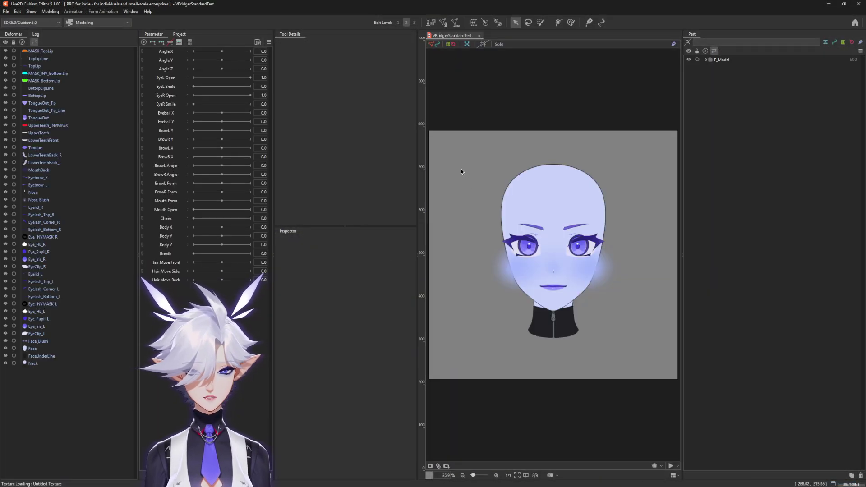
In Live2D Cubism Editor, expand F_HeadLayers and create a parent warp deformer named Head_ORG for Face_Blush, Face and FaceUnderLine.
click(720, 60)
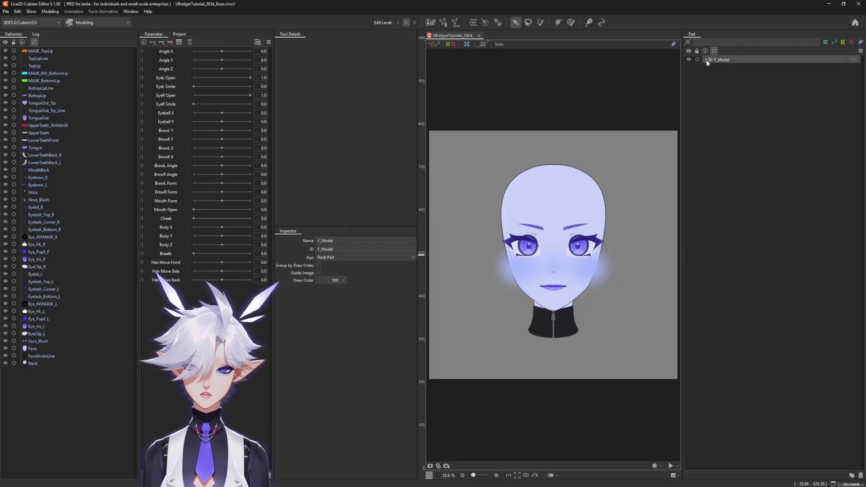
click(706, 60)
click(717, 83)
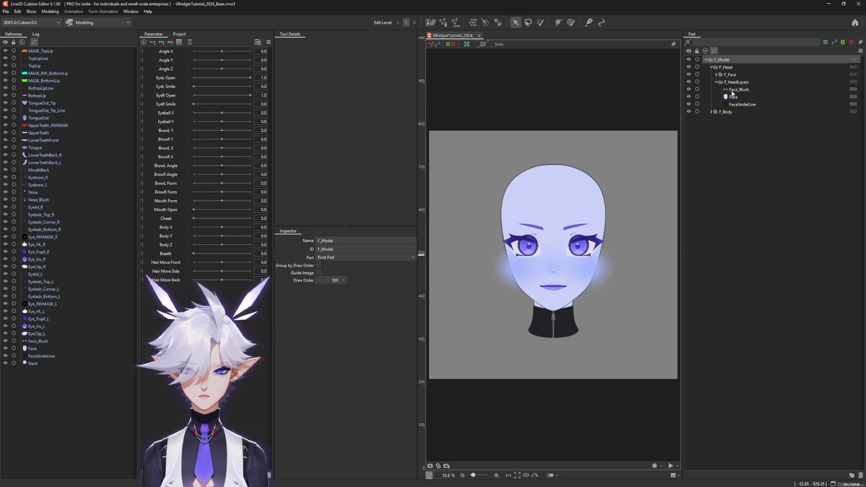
click(739, 90)
shift+click(742, 104)
click(559, 22)
key(ctrl+a)
text(Head_ORG)
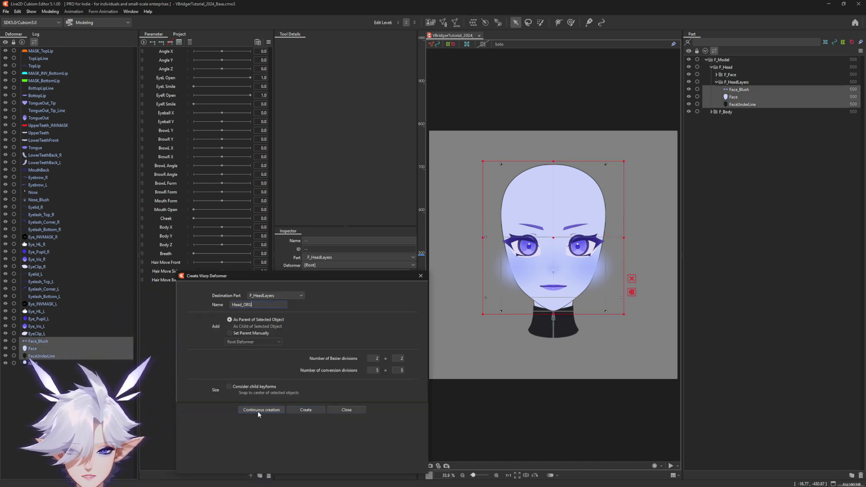
click(258, 411)
Select all objects in F_Eye_R and F_Eye_L and create a parent warp deformer named Eyes_ORG for them.
click(721, 104)
click(726, 119)
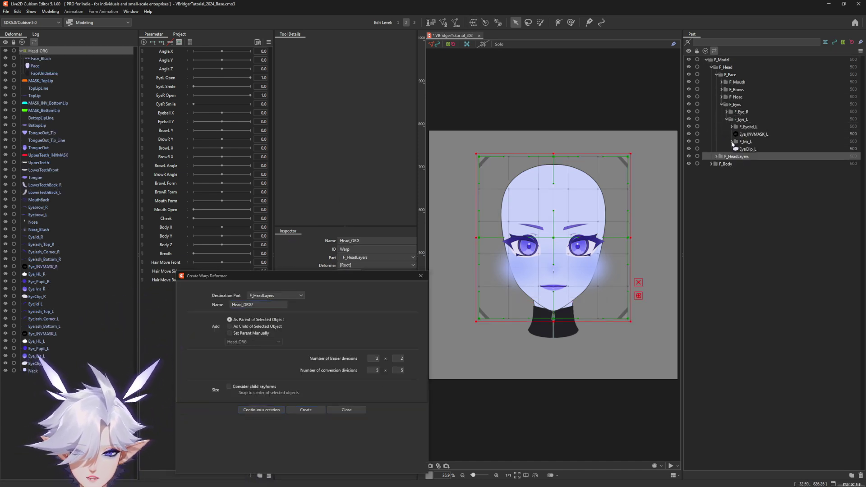
click(740, 112)
right_click(739, 113)
click(767, 129)
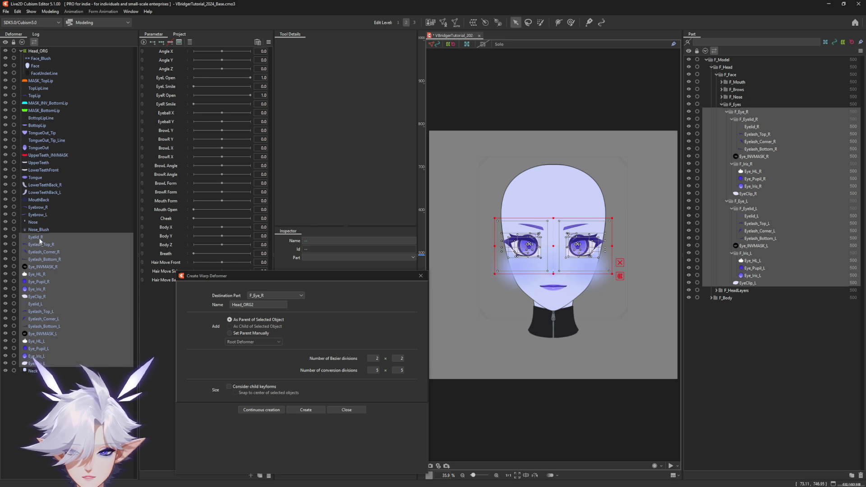
key(ctrl+a)
text(E)
click(272, 410)
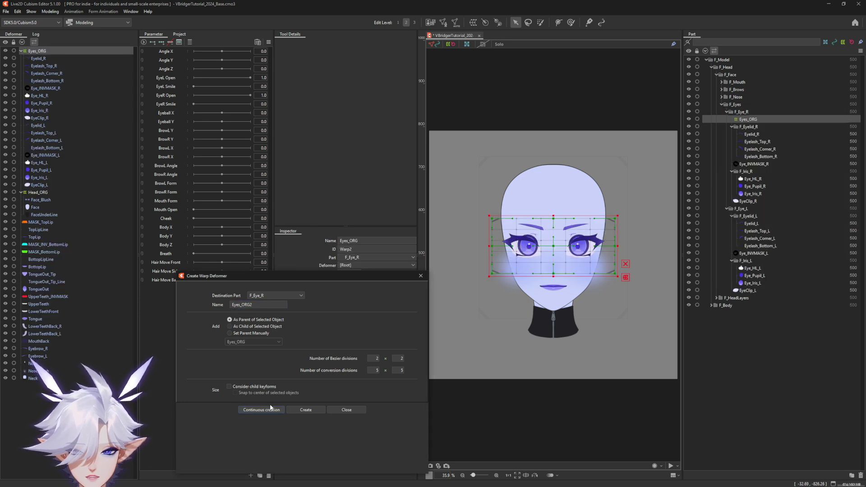
Create a parent warp deformer named Nose_ORG for Nose and Nose_Blush.
click(741, 113)
ctrl+click(740, 104)
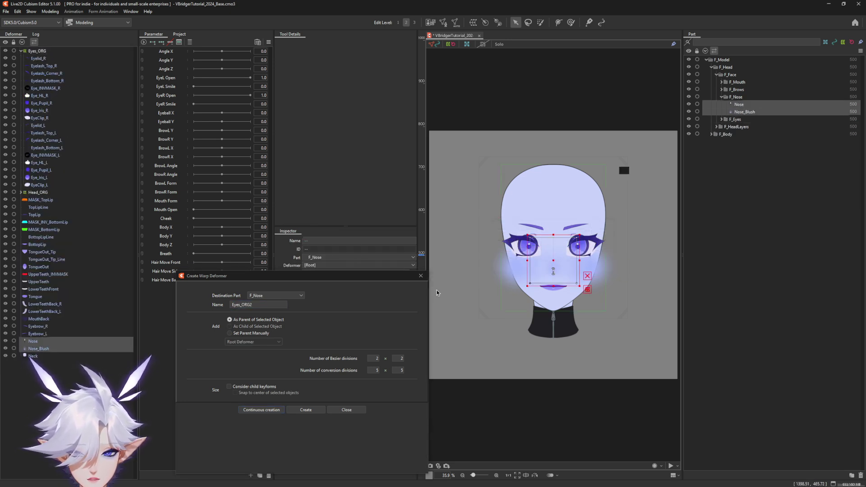
key(ctrl+a)
text(Nos)
click(262, 410)
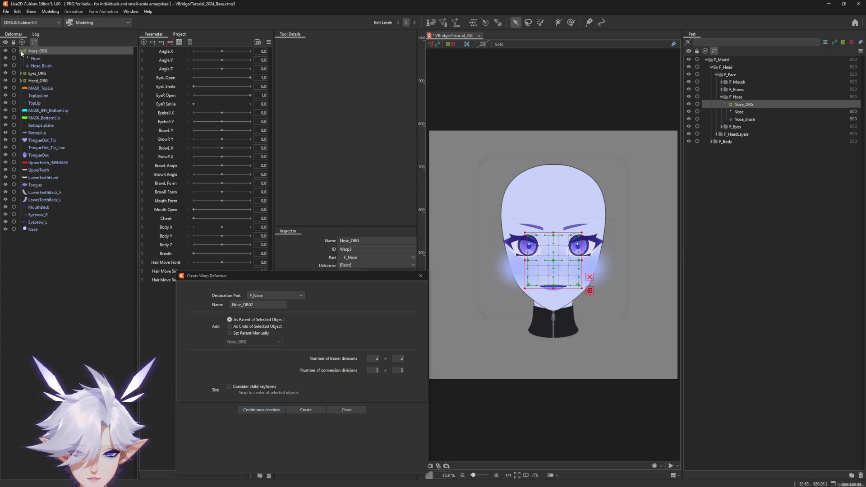
Create a parent warp deformer named Brows_ORG for Eyebrow_R and Eyebrow_L, and collapse F_Brows.
click(737, 89)
click(729, 105)
ctrl+click(742, 97)
key(ctrl+a)
text(Brows_ORG)
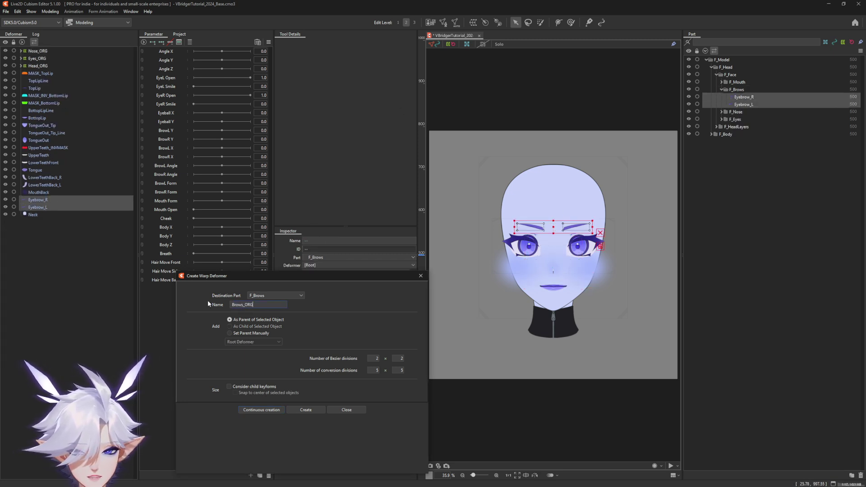
click(261, 410)
click(721, 89)
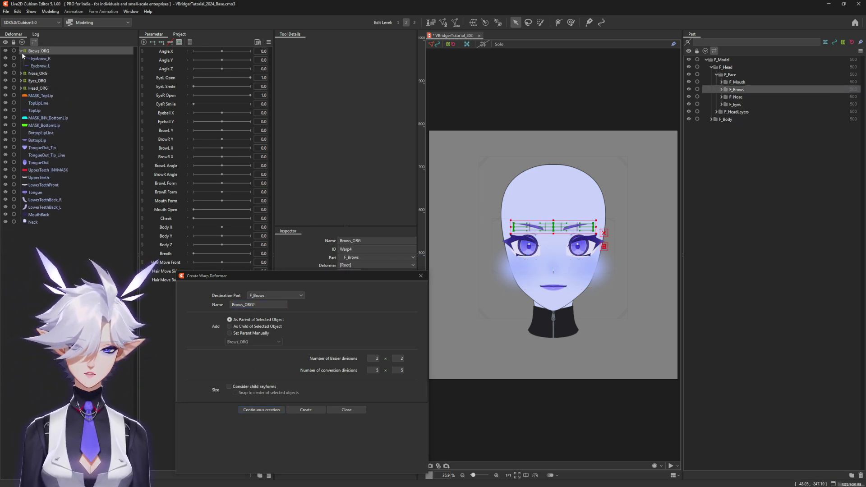
Create a parent warp deformer named InnerMouth_ORG for all objects in F_Inner_Mouth, from UpperTeeth_INVMASK to MouthBack.
click(722, 82)
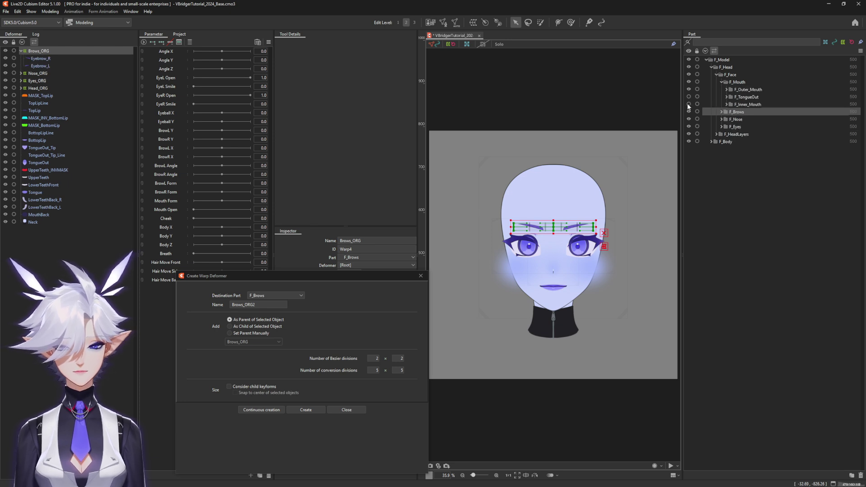
click(726, 105)
click(749, 156)
shift+click(758, 112)
key(ctrl+a)
text(InnerMouth_ORG)
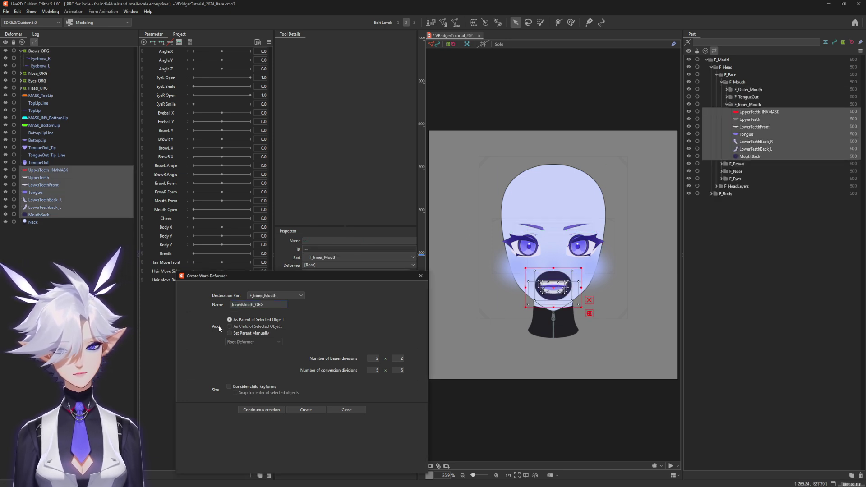
click(262, 410)
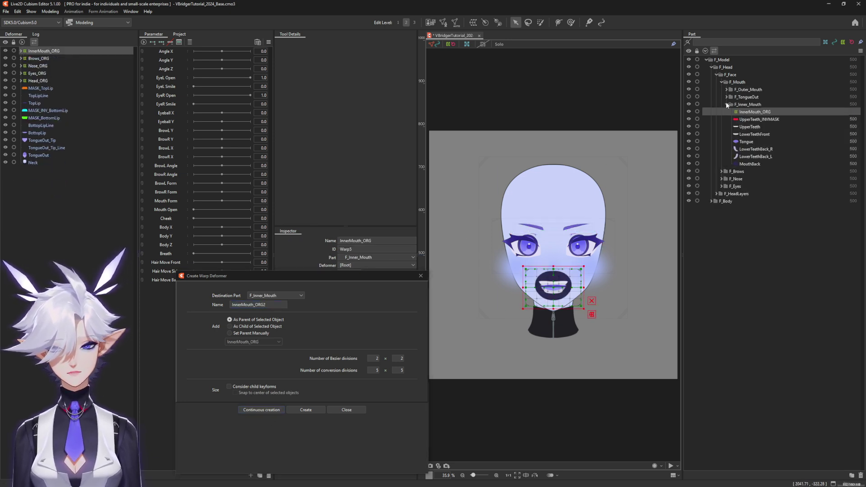
Create a parent warp deformer named Tongue_ORG for TongueOut_Tip, TongueOut_Tip_Line and TongueOut.
click(727, 104)
click(727, 97)
click(752, 104)
shift+click(747, 120)
double_click(232, 305)
text(Tongue_ORG)
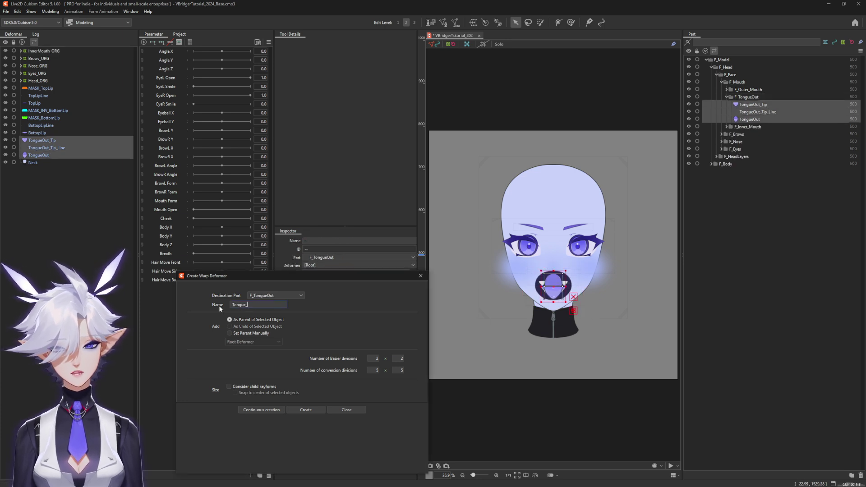
click(262, 410)
Select all child objects of F_Outer_Mouth and create a parent warp deformer named OuterMouth_ORG for the lip parts.
click(731, 97)
right_click(747, 90)
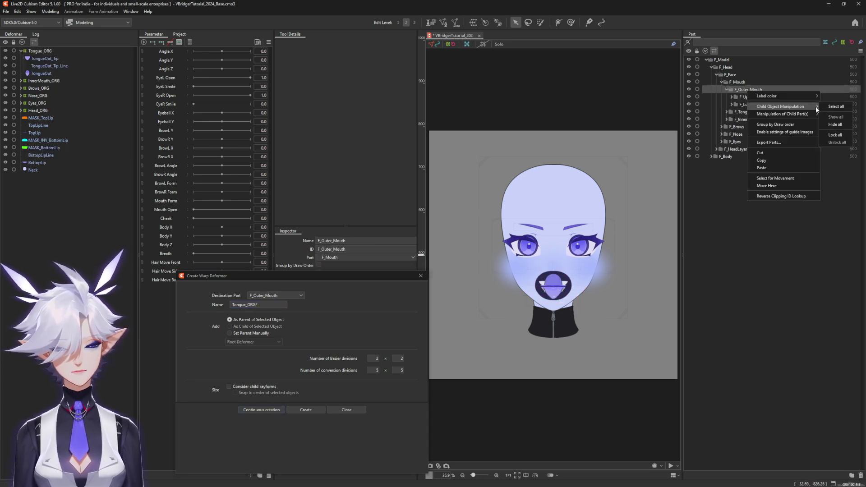
click(767, 109)
double_click(235, 305)
text(OuterMouth)
click(262, 410)
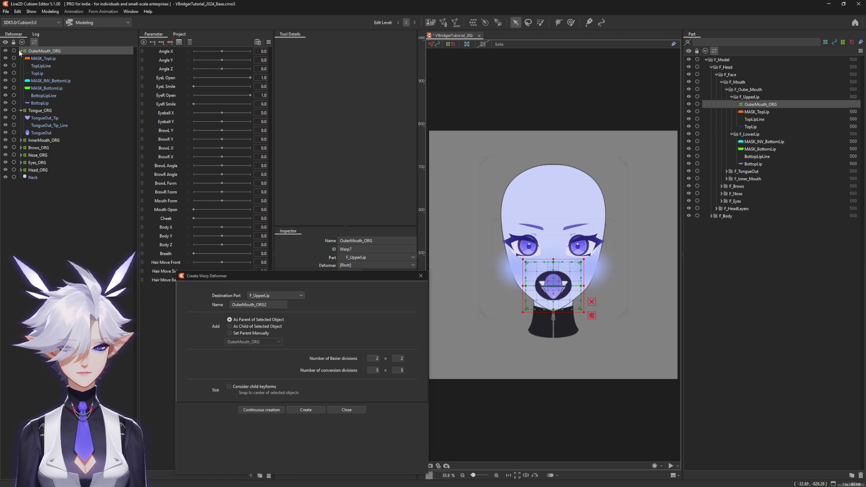
Create a rotation deformer named Head in the Root Part as parent of all seven _ORG warp deformers.
shift+click(38, 96)
double_click(234, 304)
text(Head)
click(484, 22)
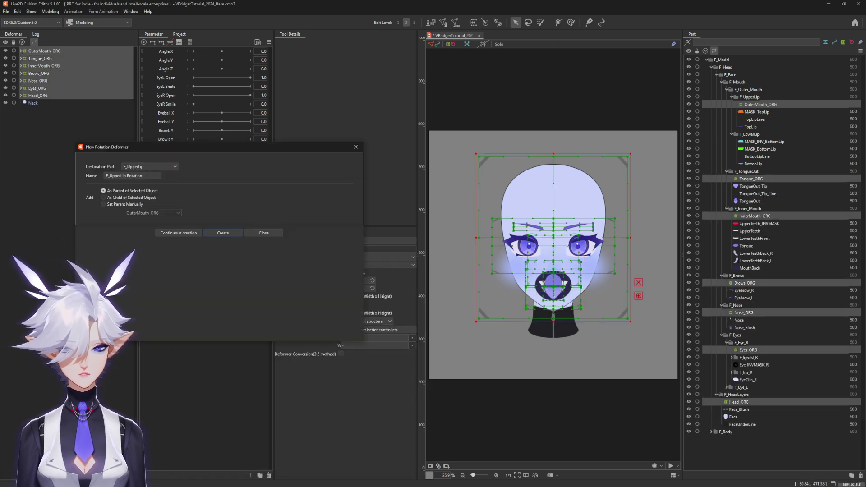
click(151, 166)
click(153, 174)
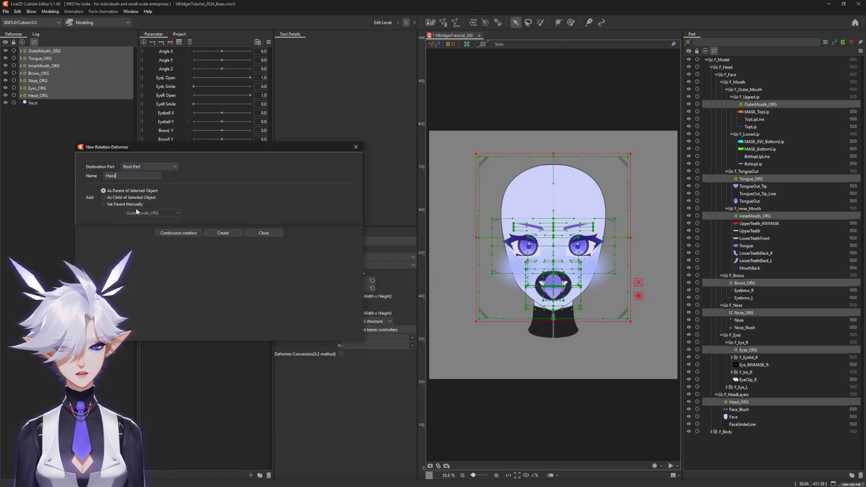
click(175, 234)
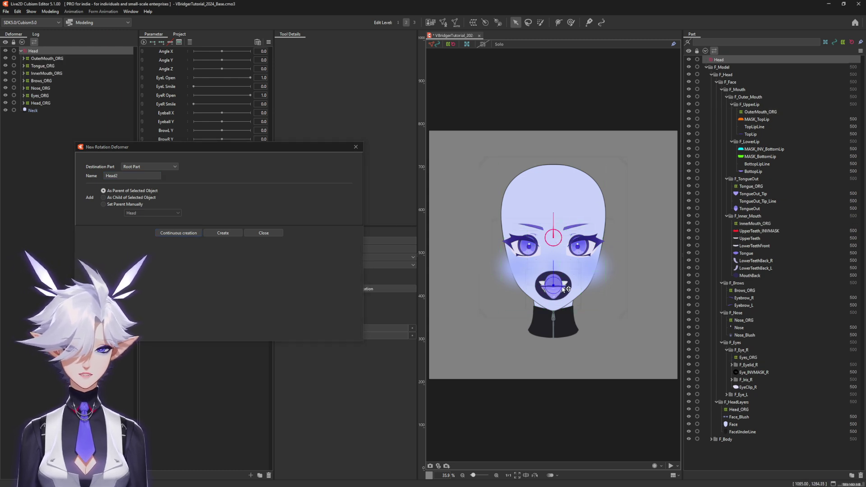
Create a rotation deformer named Model in the Root Part as parent of Head and Neck, and close the creation dialog.
click(21, 51)
click(30, 58)
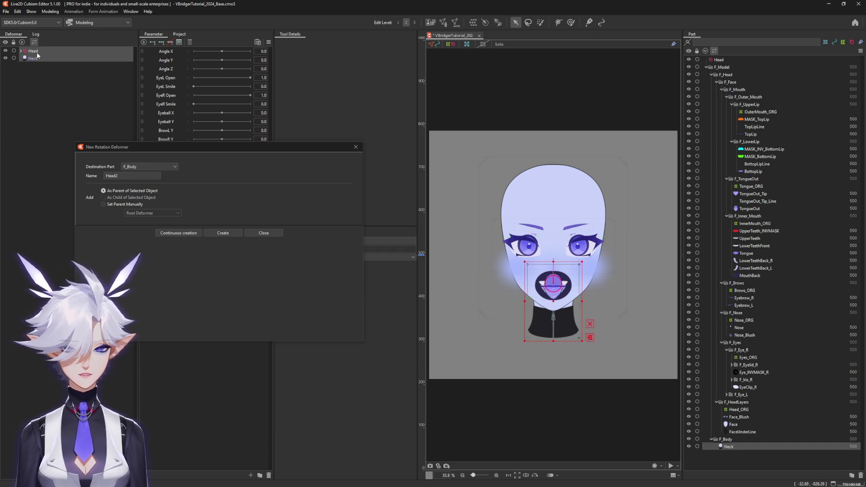
double_click(112, 175)
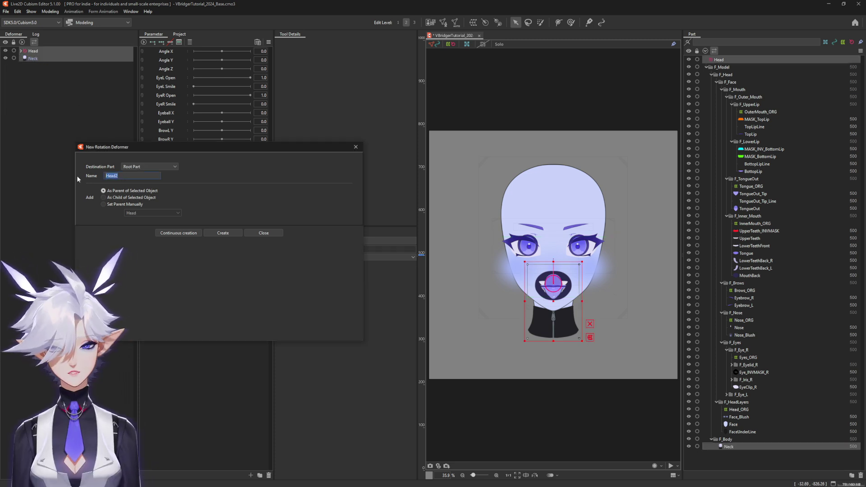
text(Model)
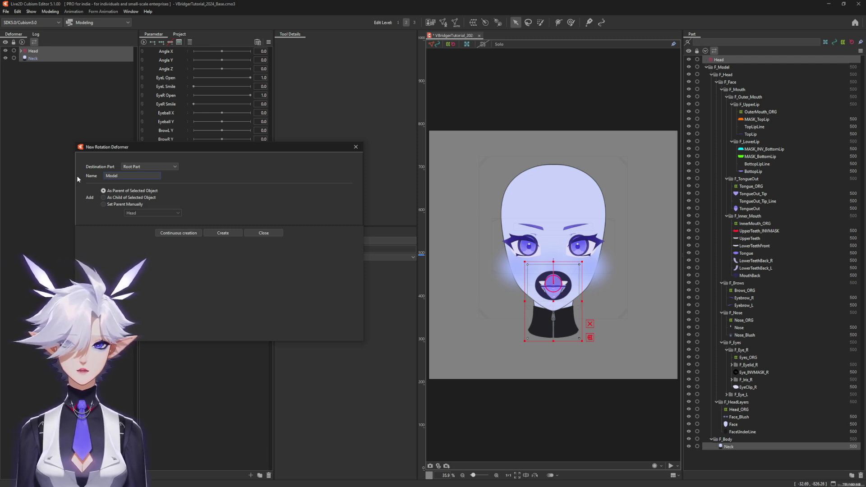
click(223, 232)
drag(553, 284, 624, 345)
key(ctrl+z)
click(554, 283)
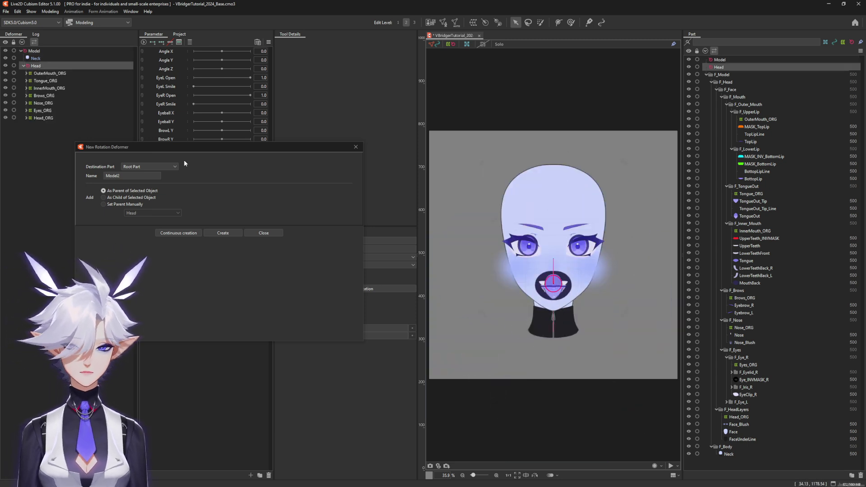
click(266, 234)
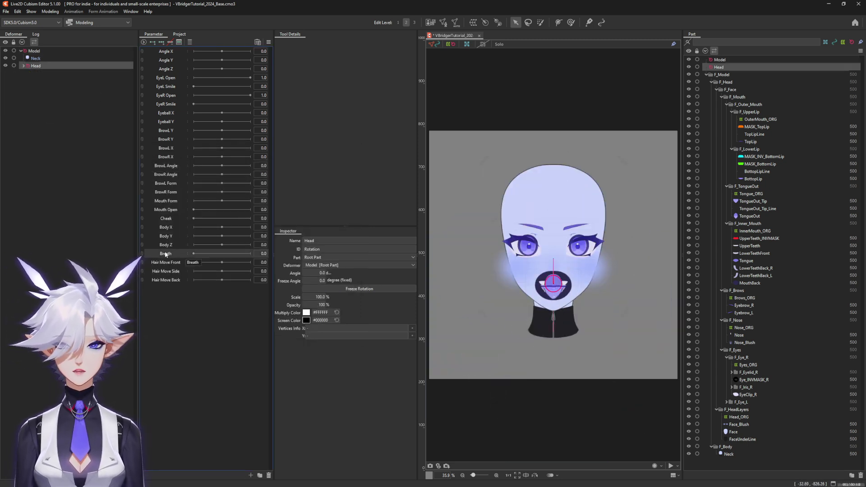
Select the Model deformer and create a new parameter group named HeadAngles.
click(34, 52)
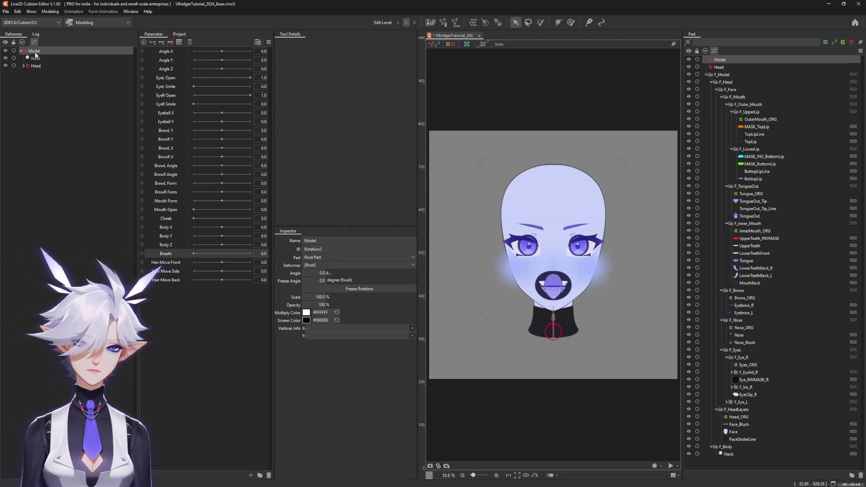
click(260, 477)
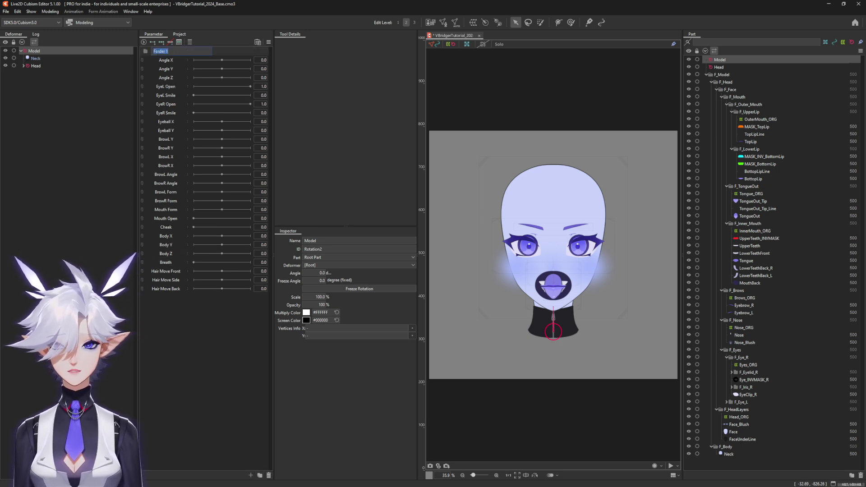
text(HeadAngles)
key(Return)
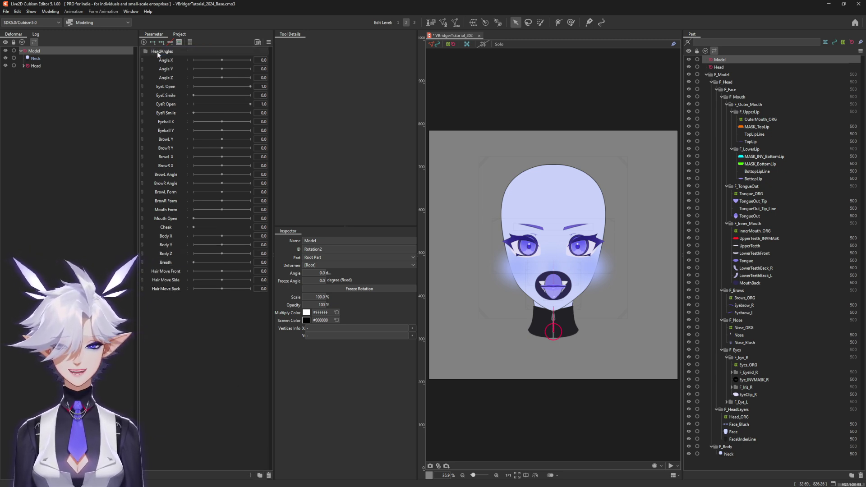
Move the Angle X, Angle Y and Angle Z parameters into the HeadAngles group.
click(162, 60)
shift+click(165, 77)
drag(165, 72, 165, 52)
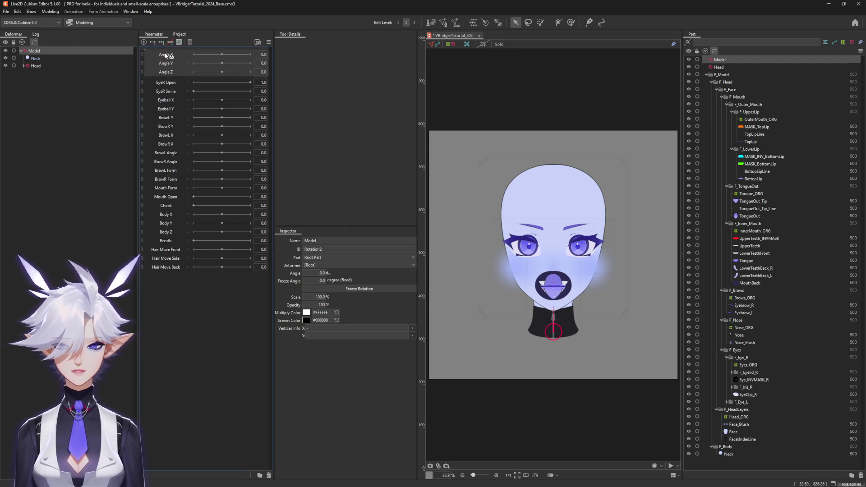
Create a new parameter group named Eyes below HeadAngles.
click(261, 473)
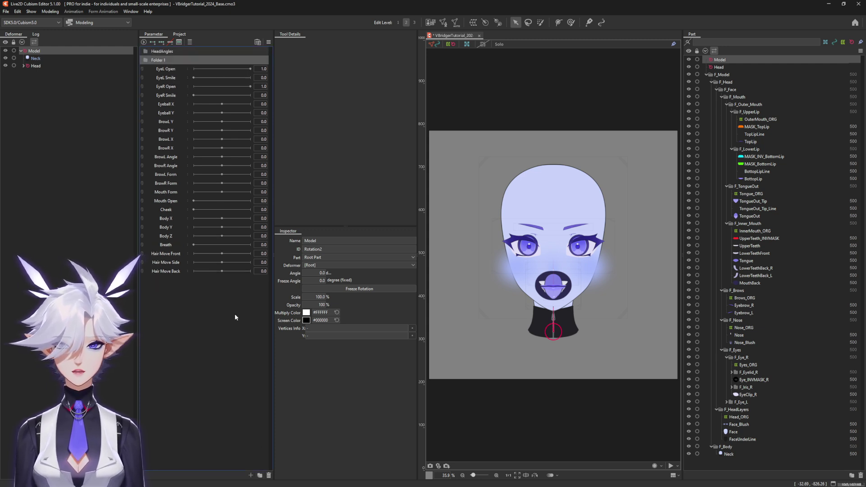
double_click(162, 61)
text(E)
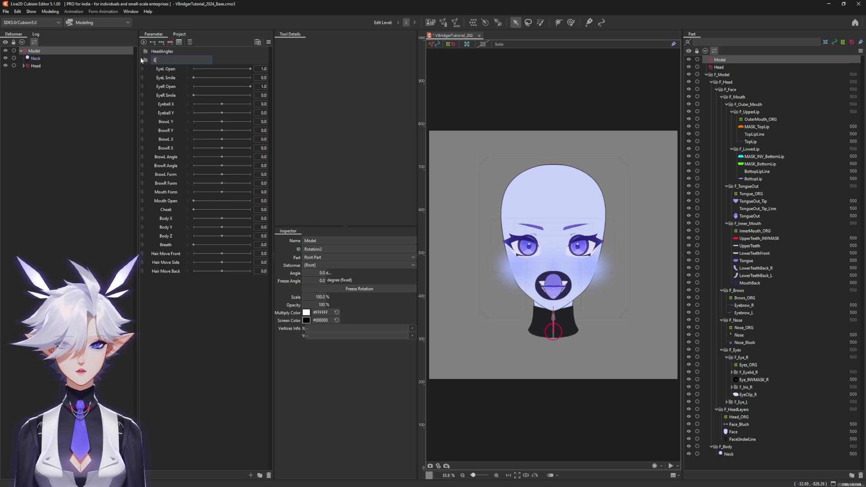
text(yes)
key(Return)
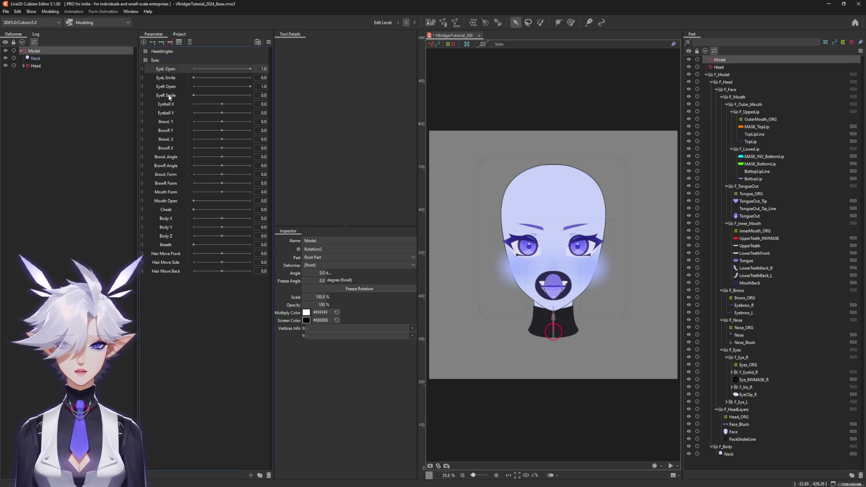
Move the six eye parameters, from EyeL Open through Eyeball Y, into the Eyes group.
shift+click(169, 99)
shift+click(173, 113)
drag(164, 73, 149, 64)
Create a parameter group named Brows and move the BrowL Y and BrowR Y parameters into it.
click(260, 475)
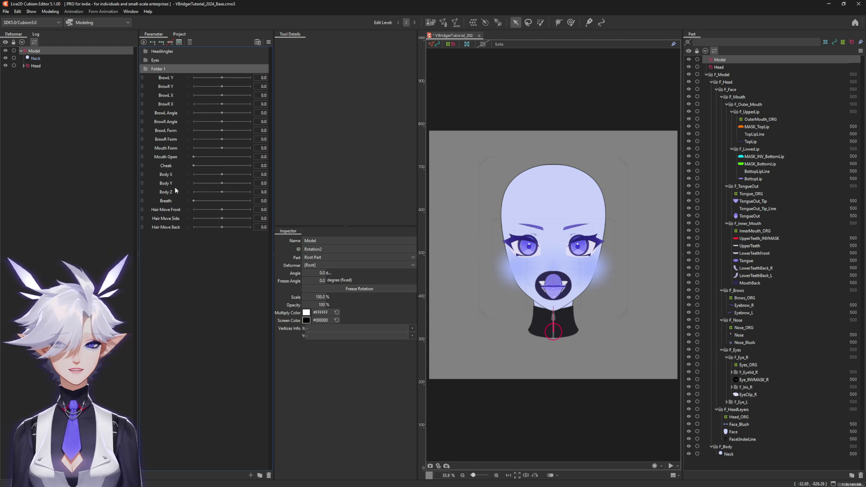
double_click(166, 68)
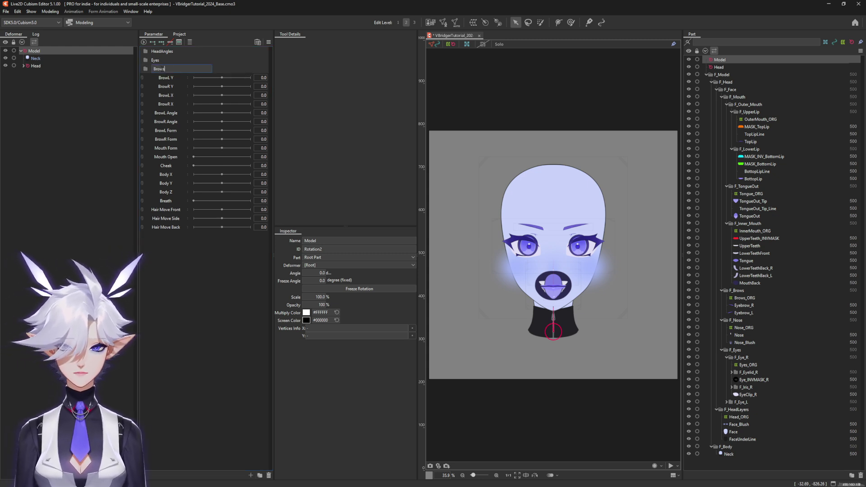
key(Return)
drag(164, 81, 155, 75)
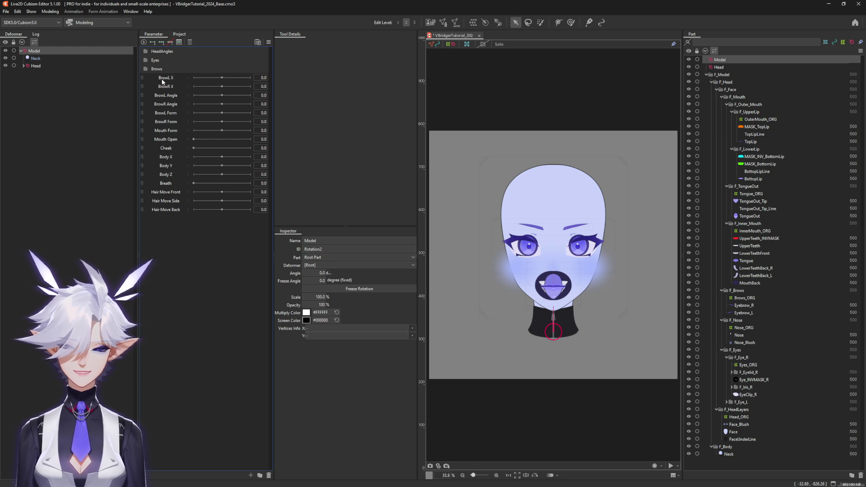
shift+click(165, 133)
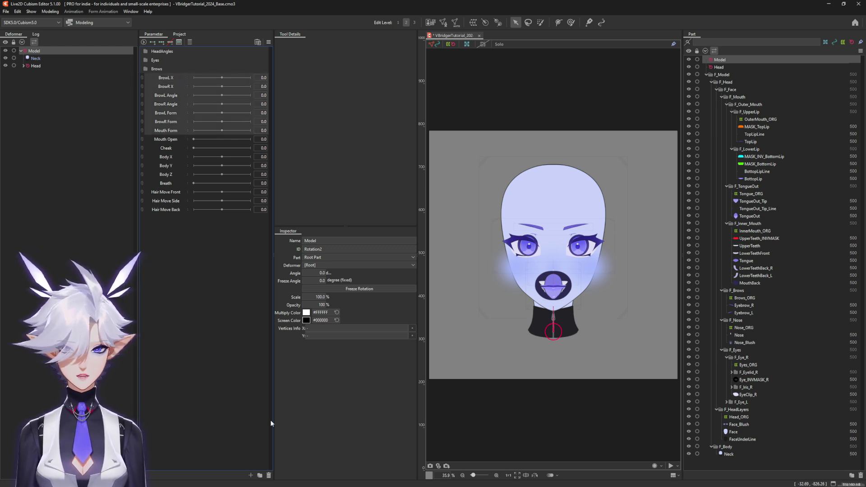
Create a parameter group named Mouth and move Mouth Form, Mouth Open and Cheek into it.
click(260, 475)
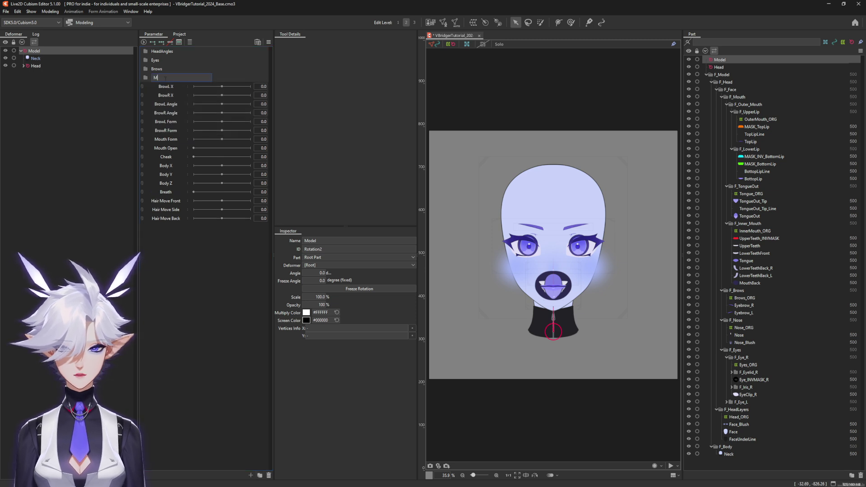
key(Return)
drag(189, 153, 159, 80)
drag(165, 139, 158, 78)
Create a parameter group named Body and move Body X, Body Y, Body Z and Breath into it.
click(261, 473)
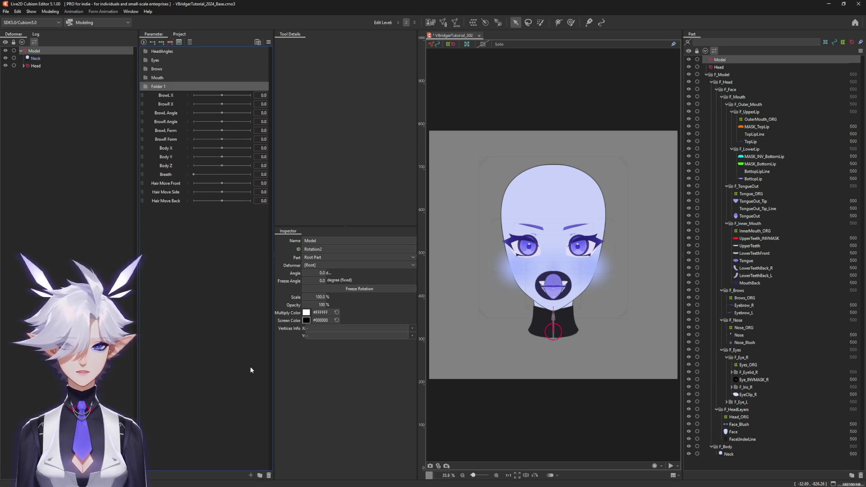
double_click(160, 88)
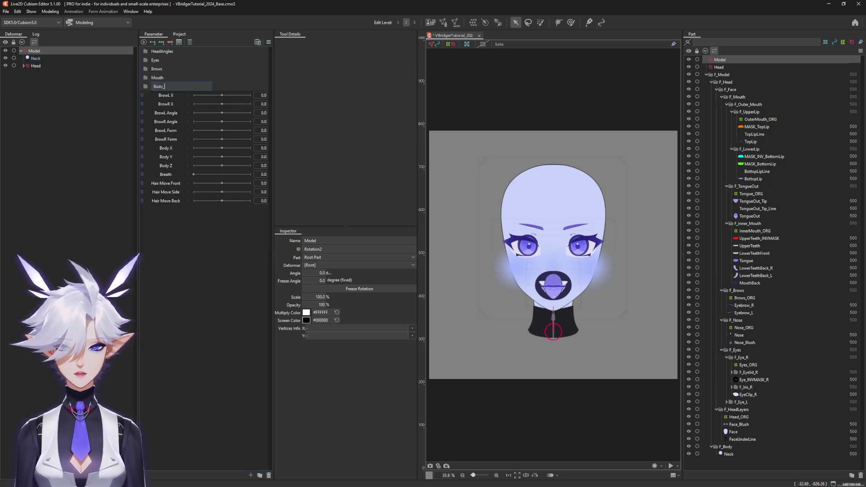
key(Return)
drag(173, 150, 164, 88)
Delete all remaining ungrouped parameters, from BrowL X through Hair Move Back.
click(167, 166)
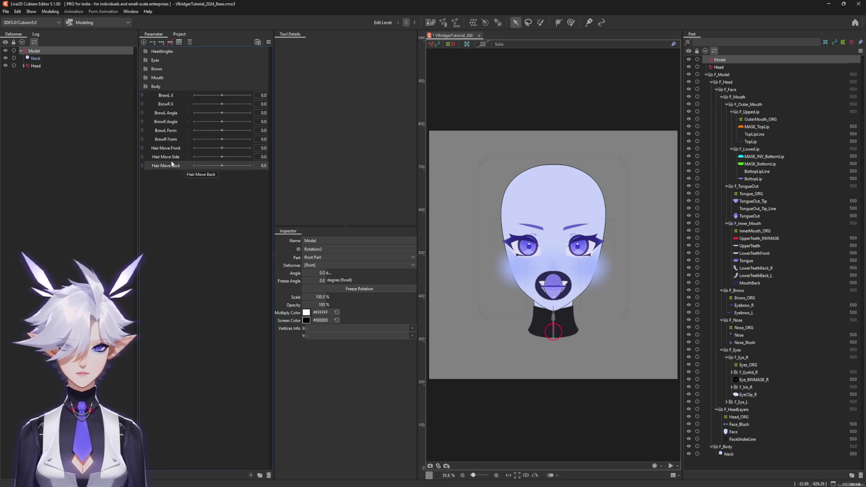
shift+click(166, 95)
right_click(166, 95)
click(190, 103)
click(469, 255)
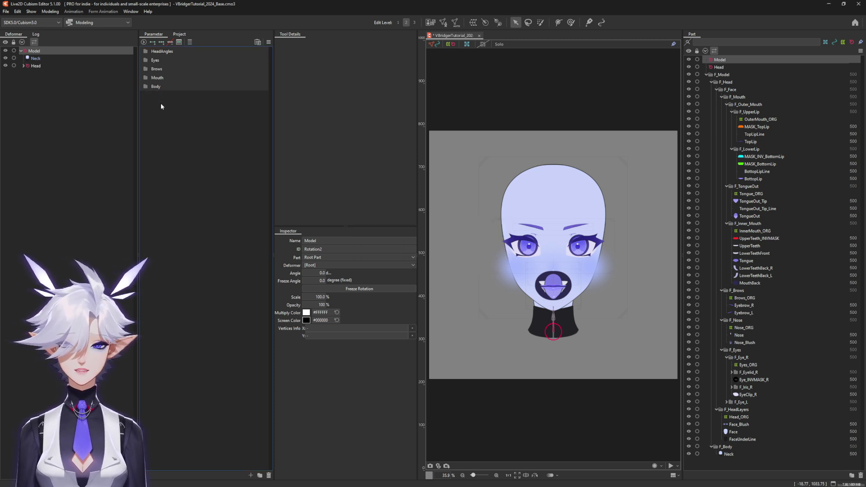
Move all seven _ORG warp deformers under Head into the F_Face part.
click(24, 65)
click(45, 74)
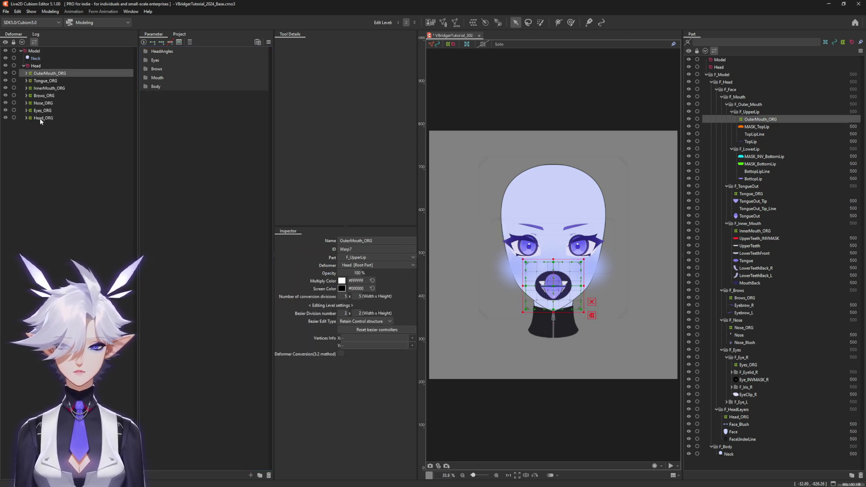
shift+click(43, 118)
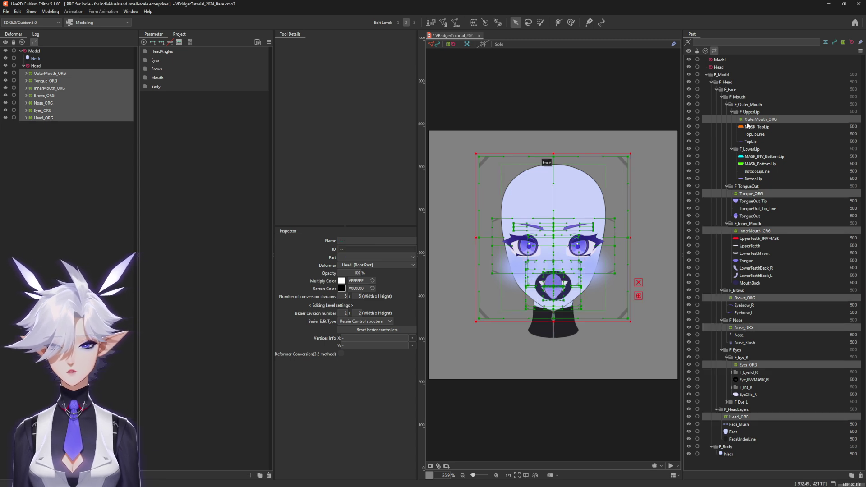
drag(747, 122, 730, 92)
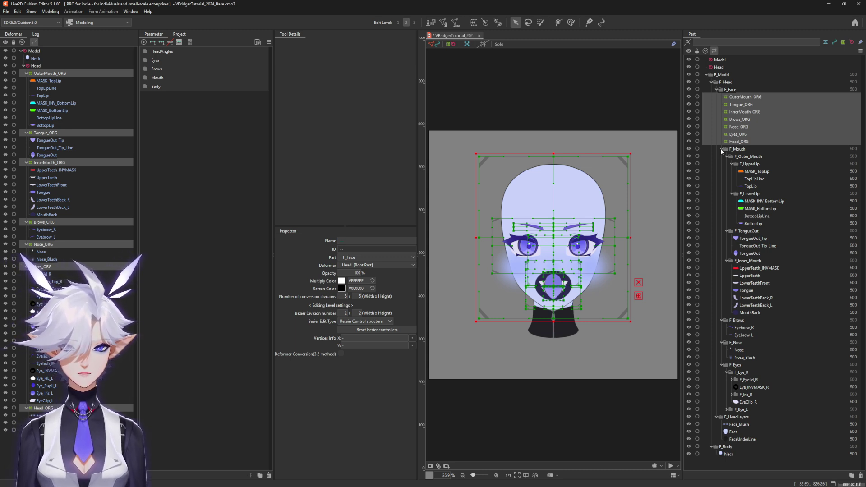
Clip the inner mouth meshes from UpperTeeth to MouthBack with MASK_BottomLip and MASK_TopLip, using an inverted mask.
click(750, 313)
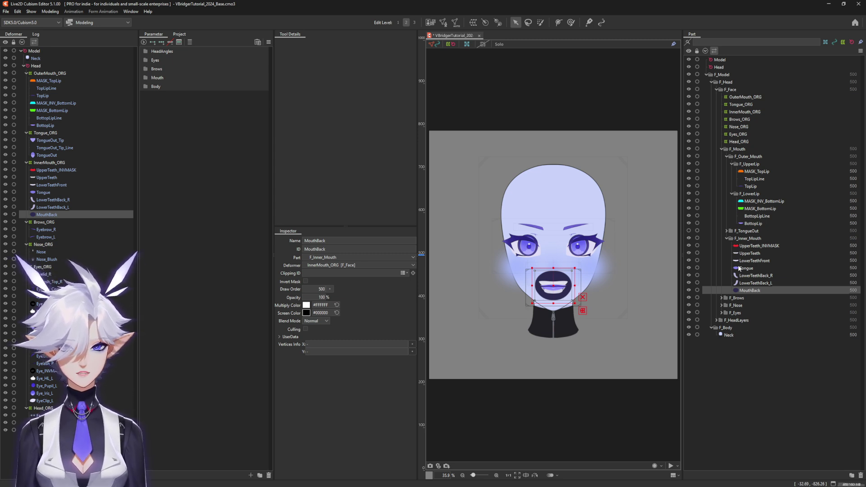
click(760, 208)
ctrl+click(757, 171)
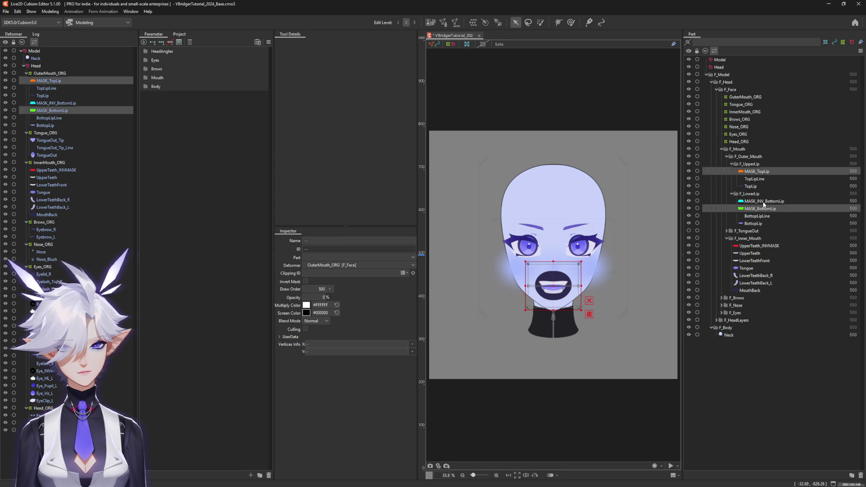
click(749, 290)
shift+click(750, 253)
text(MASK_BottomLip, MASK_TopLip)
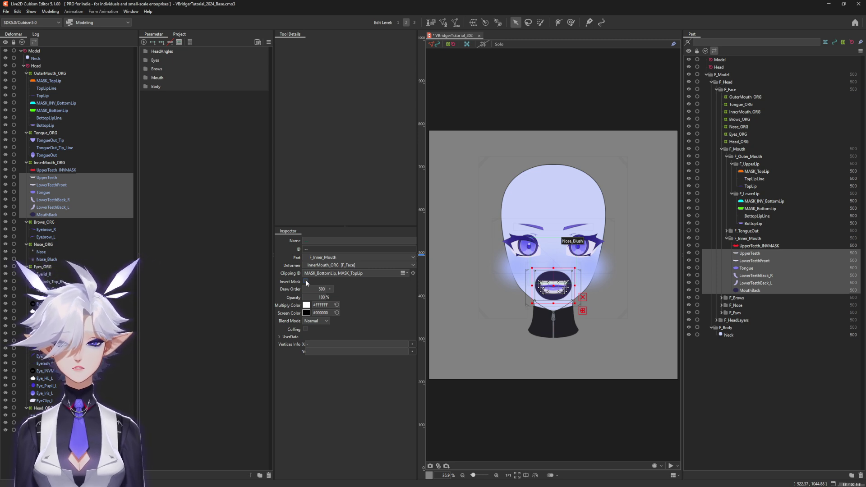
click(306, 282)
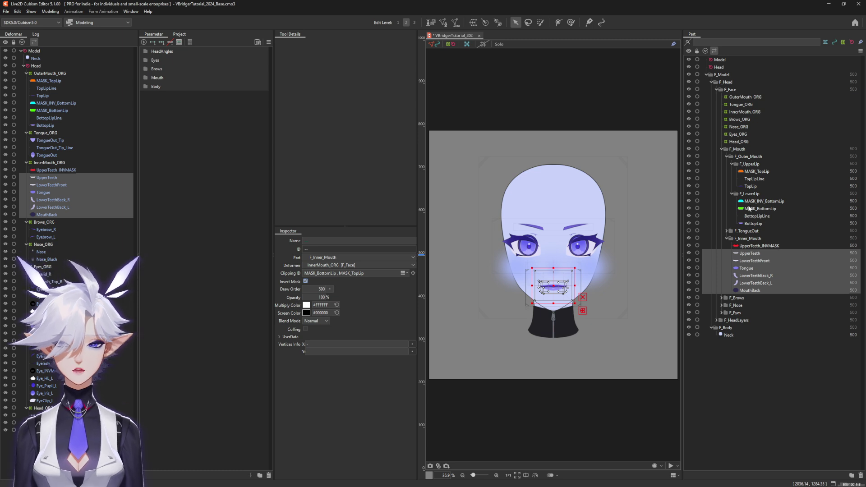
Set BottopLip's Clipping ID to MASK_TopLip, MASK_INV_BottomLip with the mask inverted.
click(755, 171)
click(755, 217)
shift+click(753, 224)
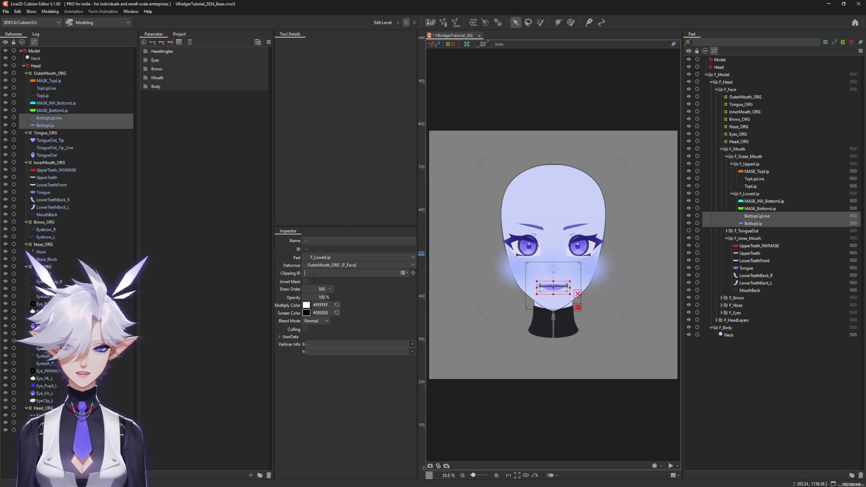
click(781, 202)
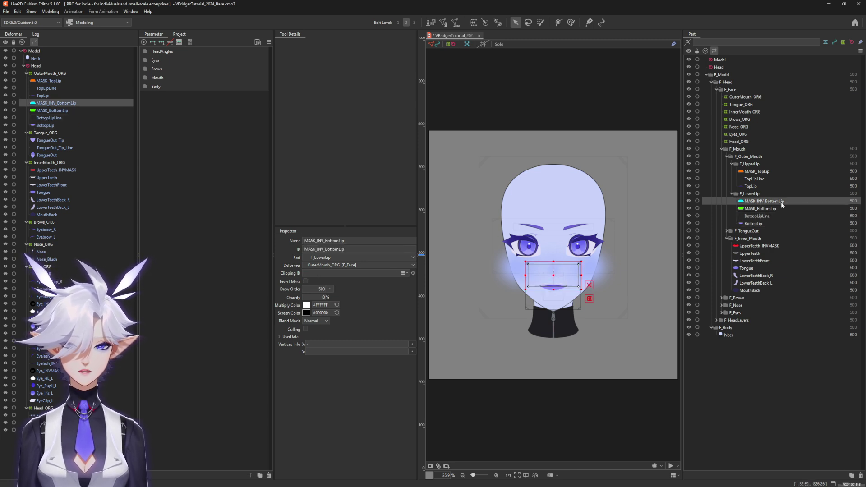
click(753, 223)
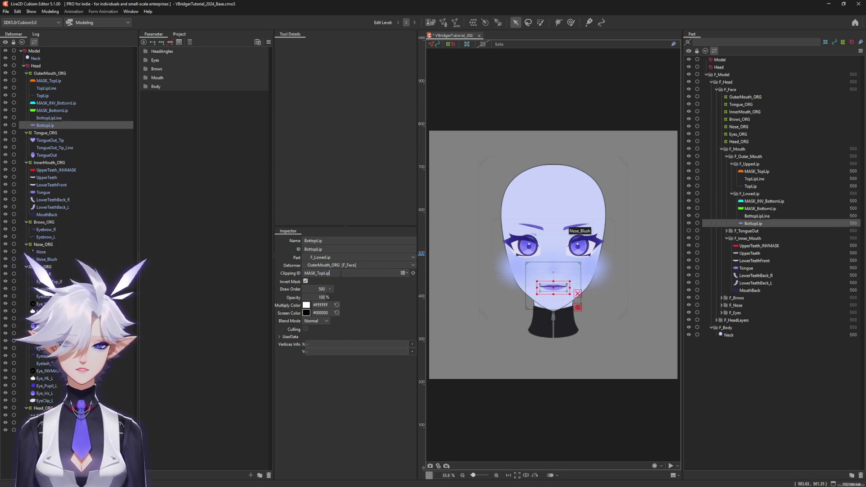
text(MASK_INV_BottomLip)
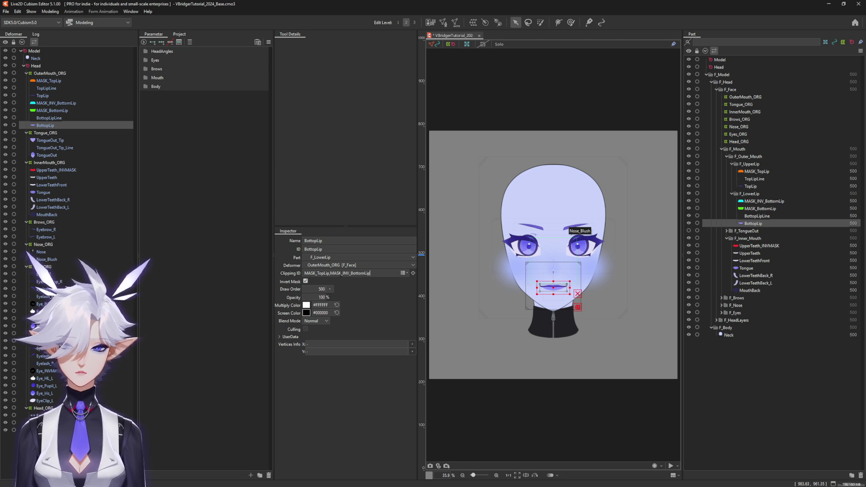
key(Return)
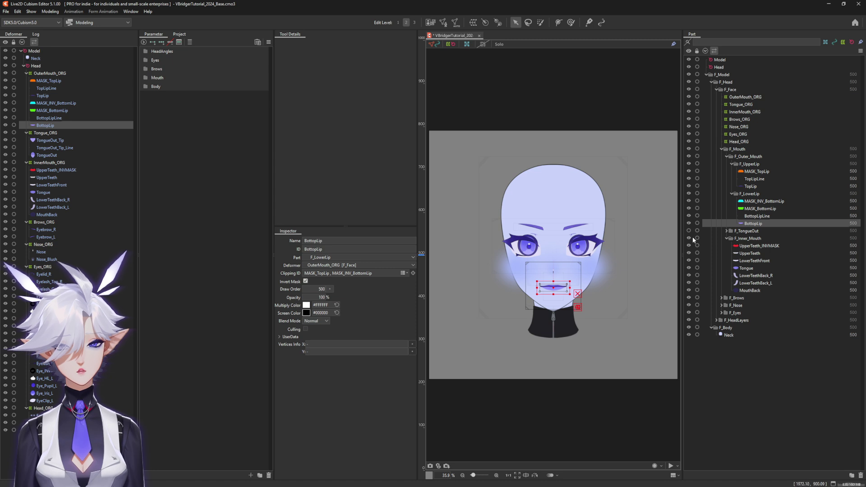
Examine the clipped bottom lip up close with all four F_LowerLip meshes selected.
ctrl+click(752, 218)
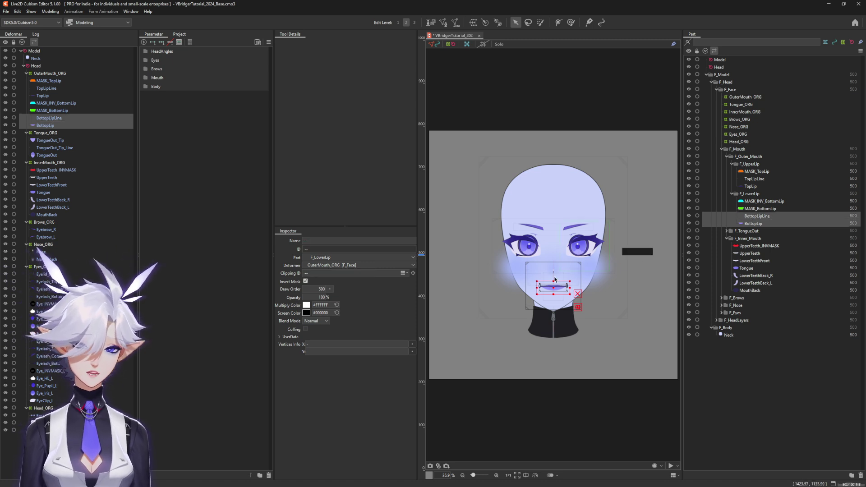
scroll(553, 289, up, 8)
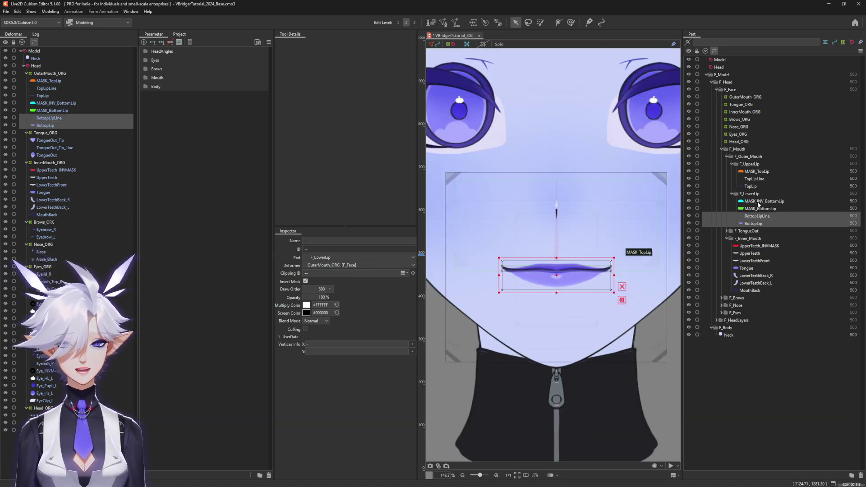
click(753, 223)
shift+click(764, 201)
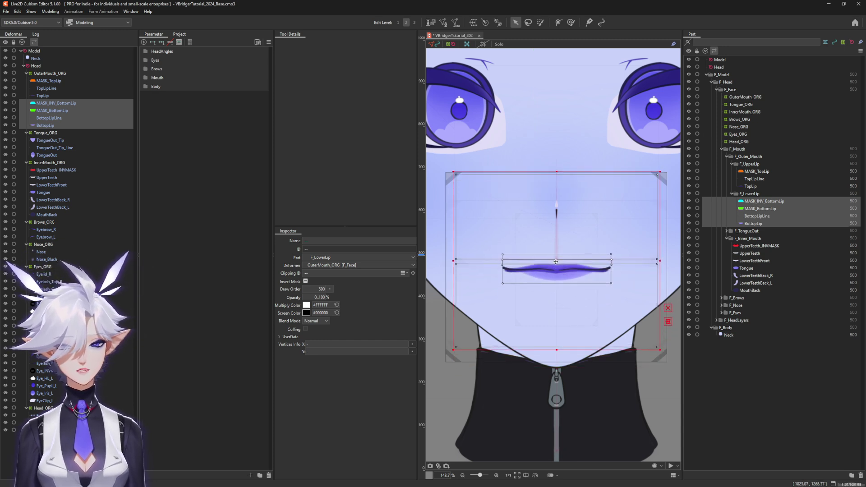
Set TopLip's Clipping ID to MASK_TopLip without inverting the mask.
click(754, 172)
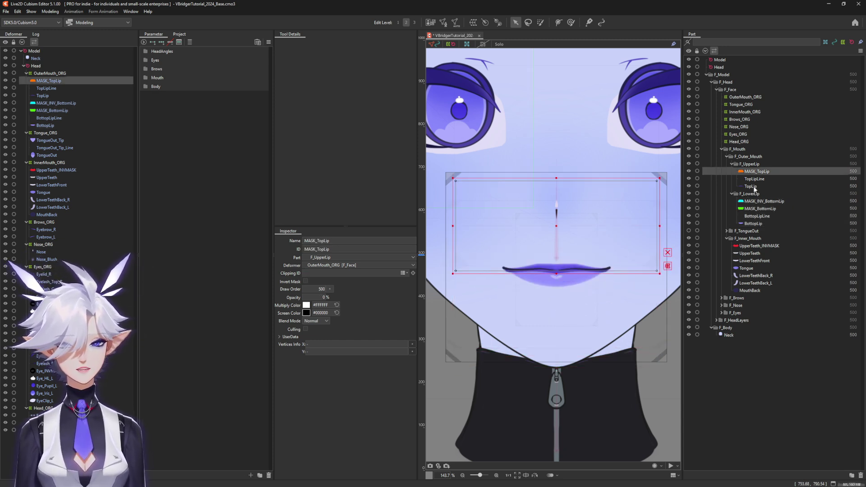
click(752, 186)
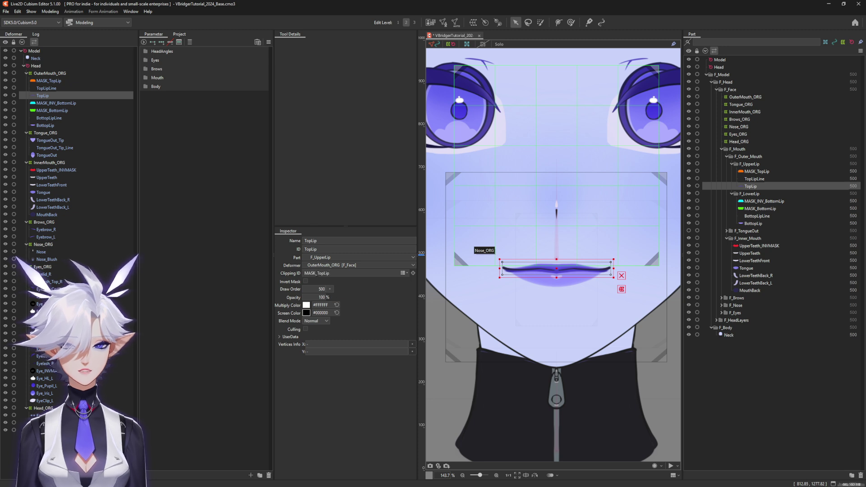
shift+click(750, 172)
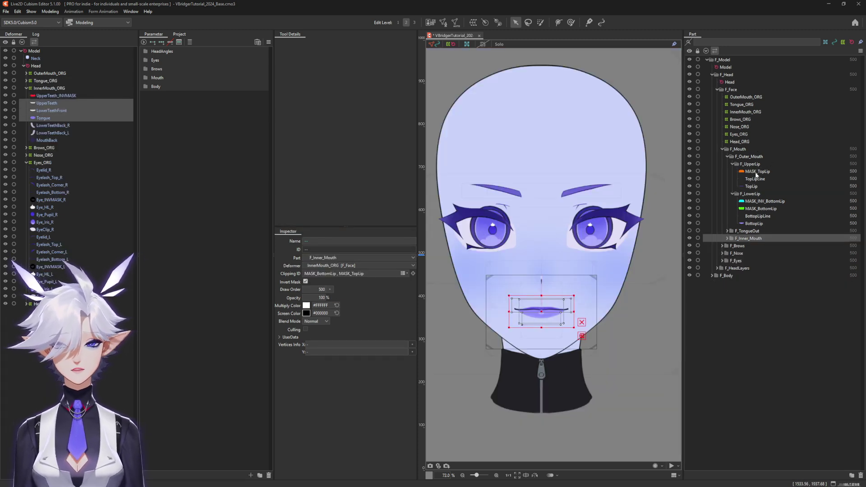
Try moving MASK_TopLip, TopLipLine and TopLip slightly upward together to test the upper lip masking.
click(756, 175)
shift+click(750, 187)
scroll(527, 295, up, 3)
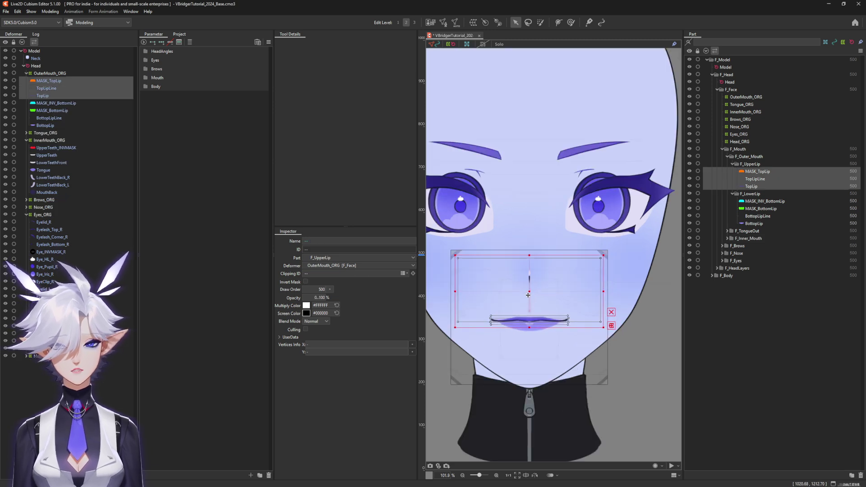
mouse_move(528, 295)
mouse_down()
mouse_move(527, 306)
mouse_move(528, 289)
mouse_up()
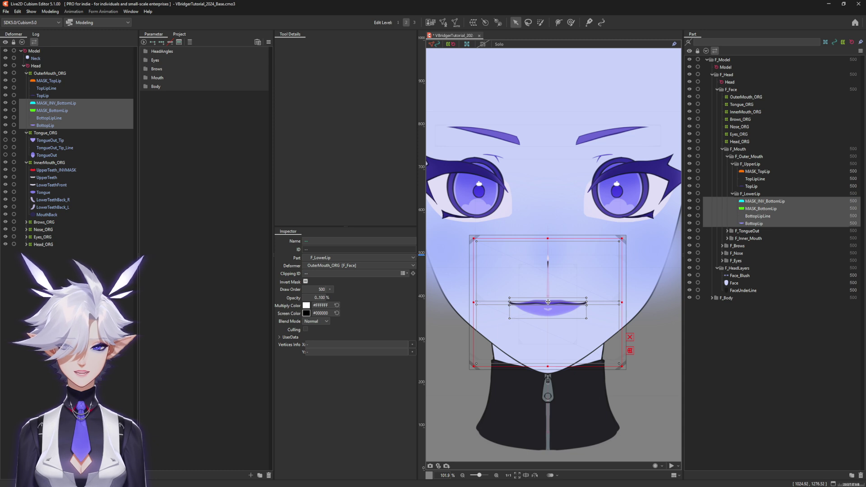
Try moving the lower lip meshes and TopLip to test the mouth masks, and undo the moves.
mouse_move(547, 301)
mouse_down()
mouse_move(549, 325)
mouse_move(554, 307)
mouse_up()
click(548, 327)
click(587, 298)
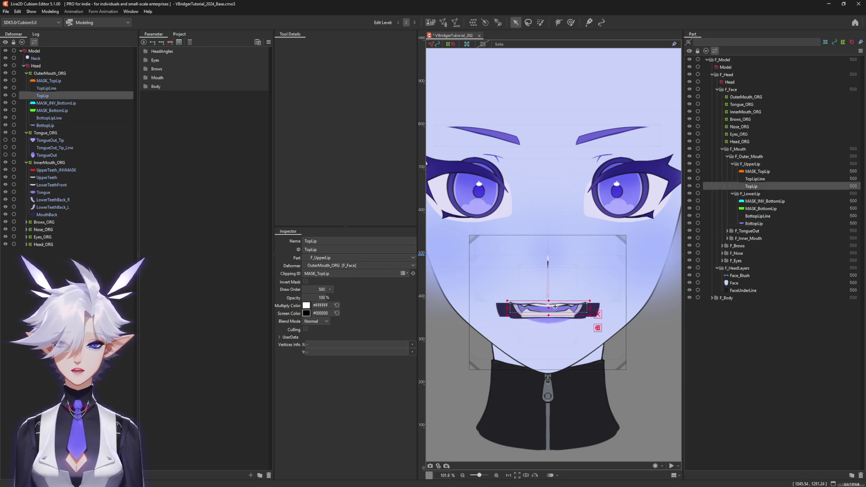
key(ctrl+z)
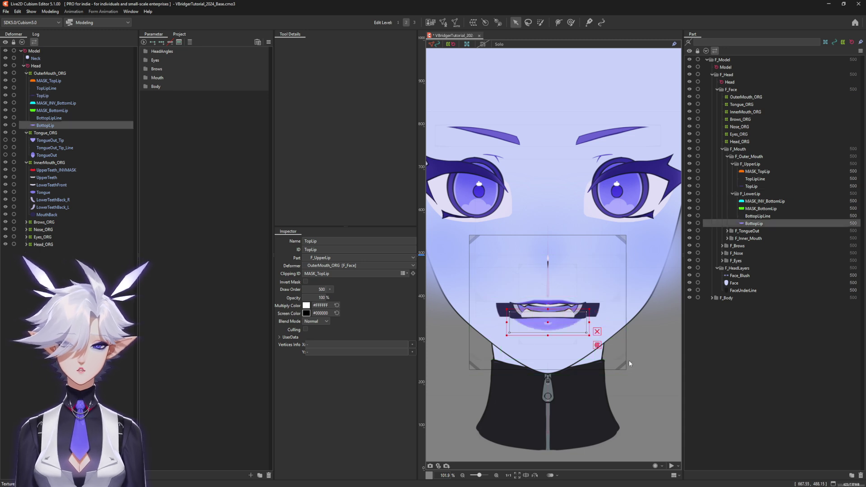
key(ctrl+z)
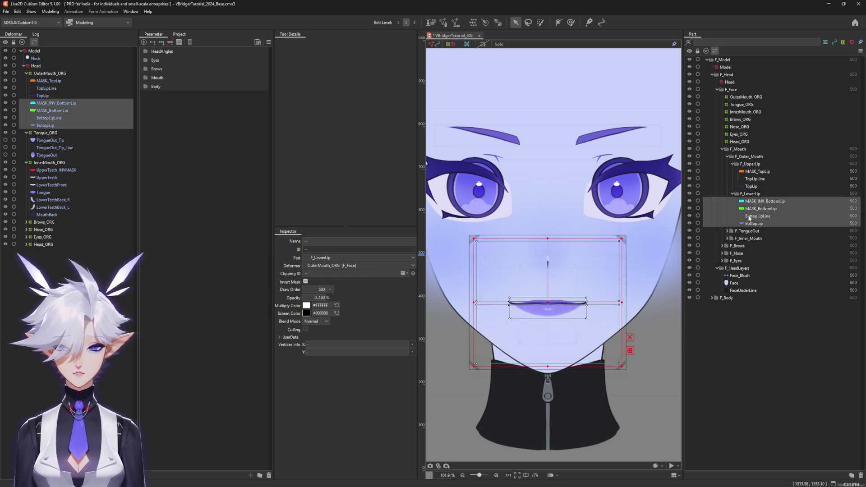
Set the Clipping ID of TongueOut_Tip and TongueOut_Tip_Line to MASK_TopLip and invert the mask.
click(733, 164)
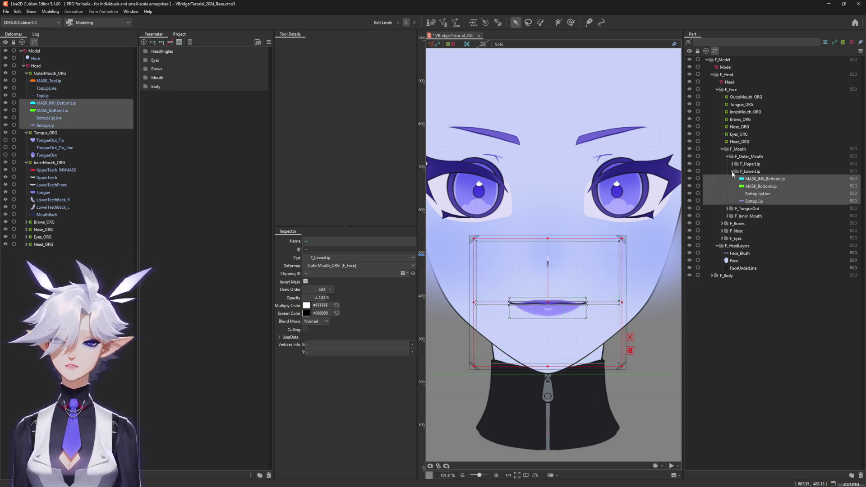
click(732, 171)
click(709, 222)
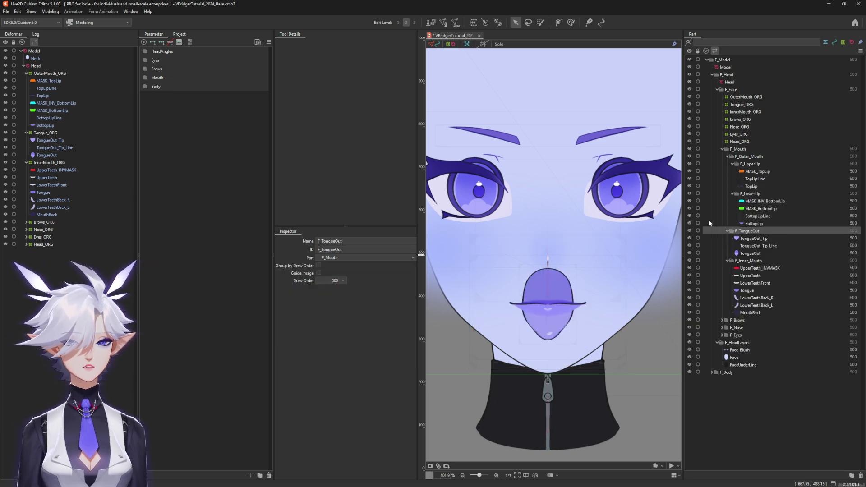
click(757, 171)
click(747, 238)
shift+click(753, 246)
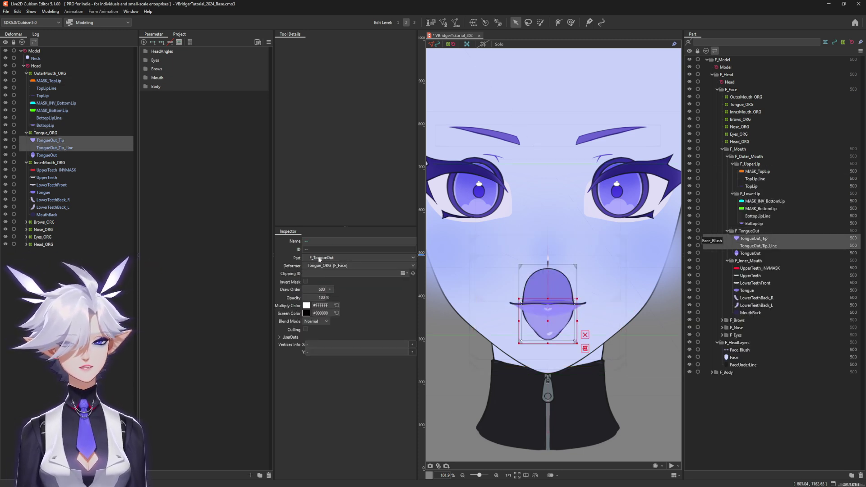
text(MASK_TopLip)
click(305, 281)
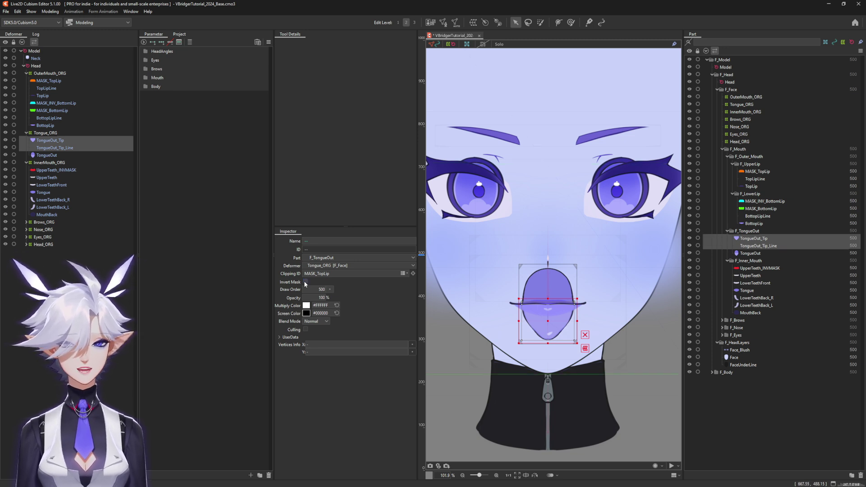
Add UpperTeeth_INVMASK to TongueOut_Tip_Line's Clipping ID, after MASK_TopLip.
click(754, 269)
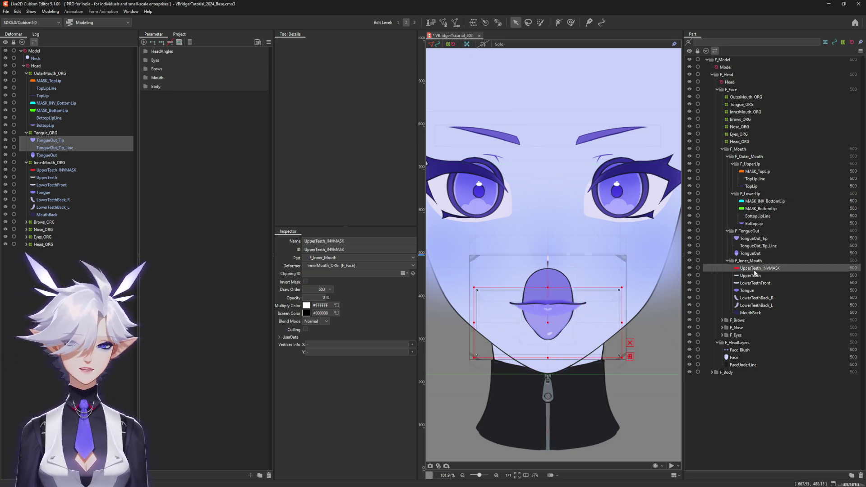
click(757, 246)
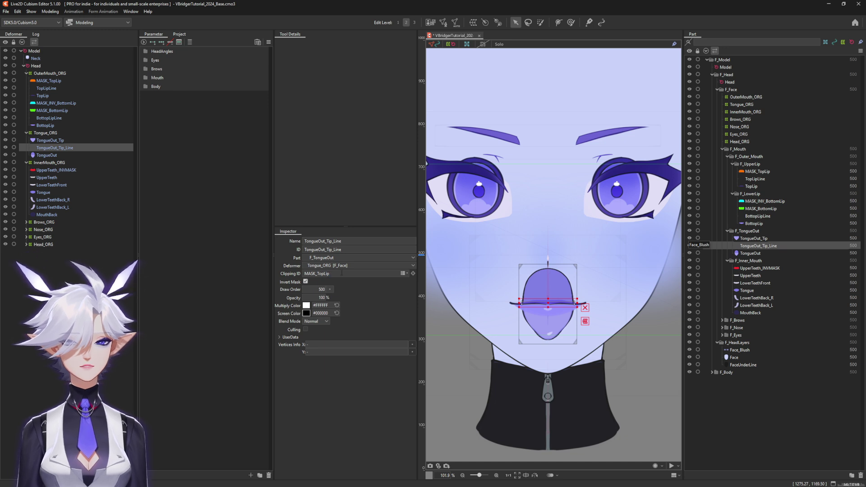
text(UpperTeeth_INVMASK)
key(Return)
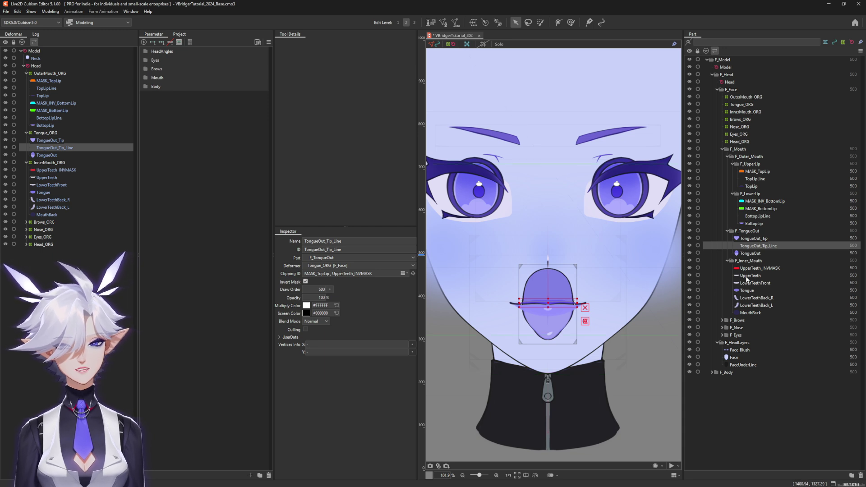
Set TongueOut's Clipping ID to MASK_TopLip and MASK_BottomLip with the mask inverted.
click(751, 172)
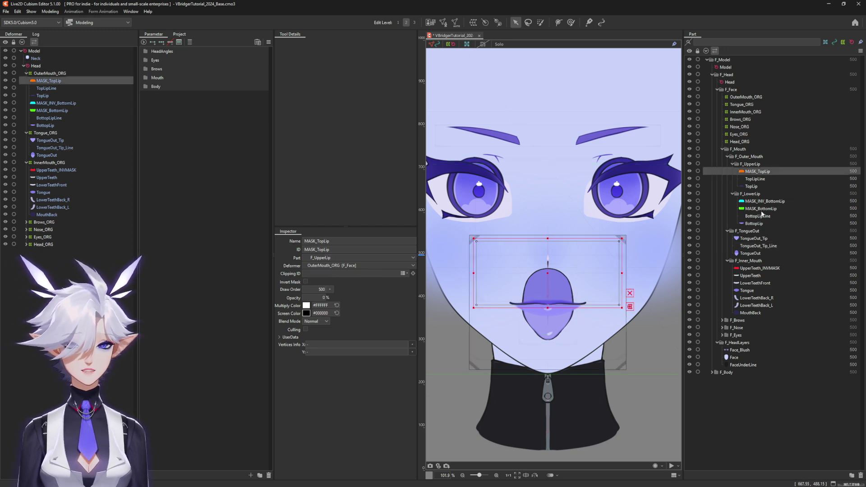
click(761, 208)
click(753, 254)
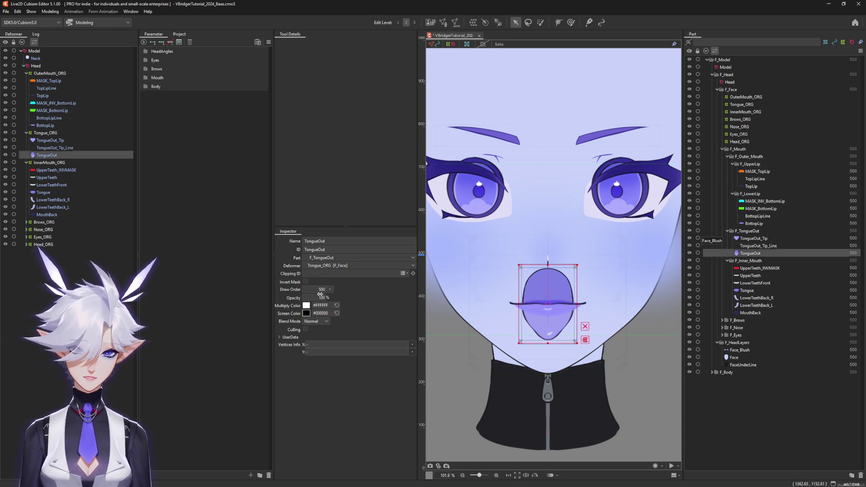
click(314, 274)
text(MASK_TopLip , MASK_BottomLip)
click(305, 281)
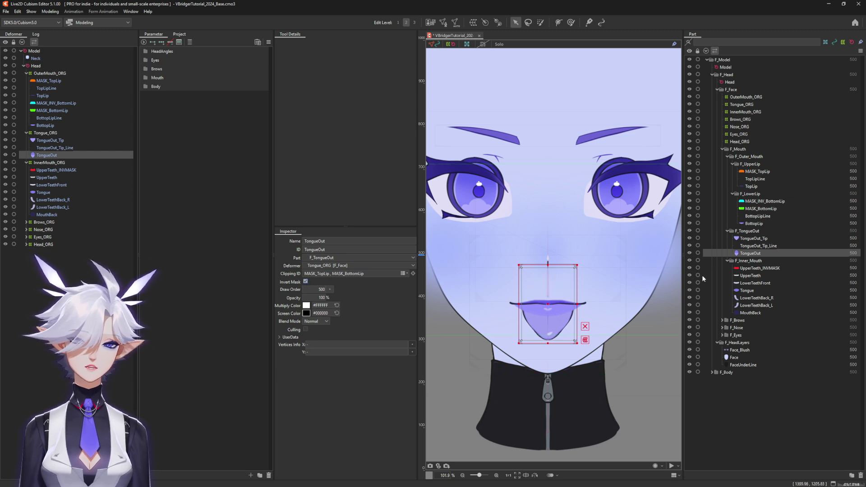
Place TongueOut_Tip and TongueOut_Tip_Line between F_UpperLip and F_LowerLip, and TongueOut below UpperTeeth in F_Inner_Mouth.
click(751, 238)
shift+click(758, 246)
drag(752, 241, 752, 195)
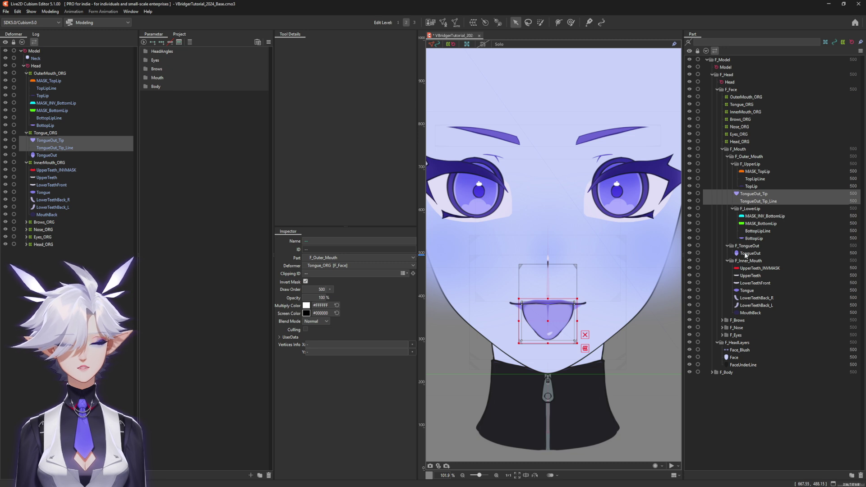
drag(749, 254, 746, 281)
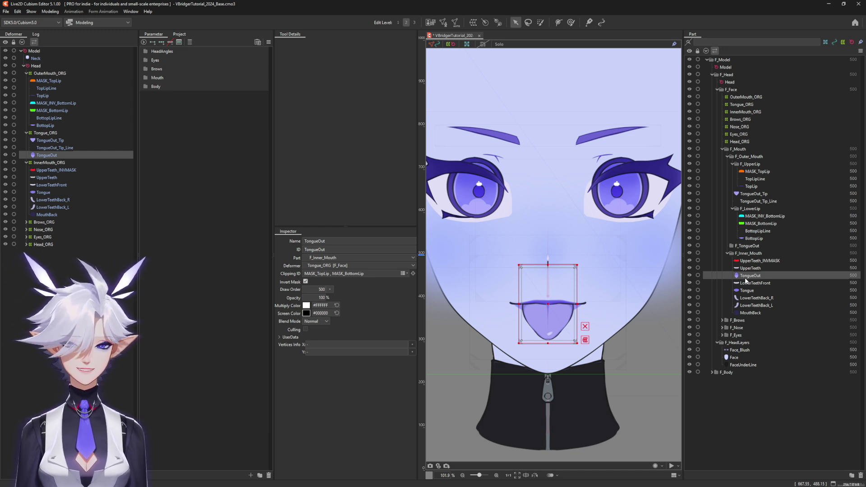
Try moving the three TongueOut meshes around the open mouth with selection outlines hidden to test the tongue masks, and undo the moves.
ctrl+click(754, 194)
ctrl+click(756, 202)
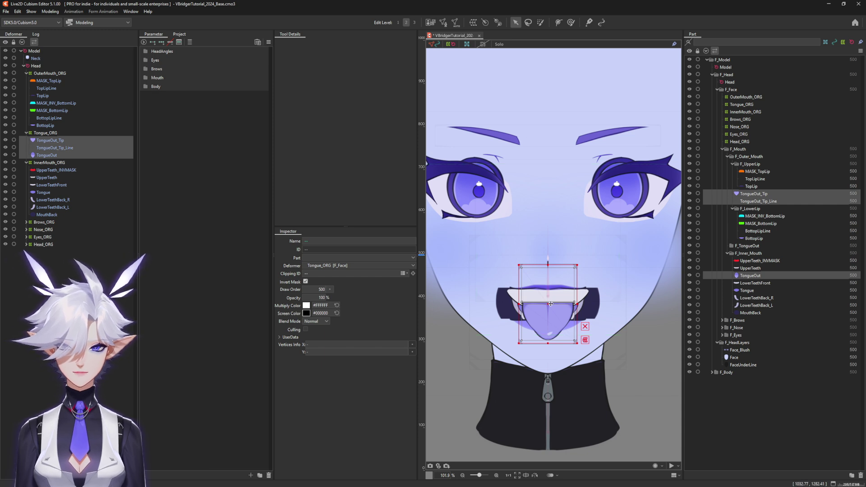
key(ctrl+h)
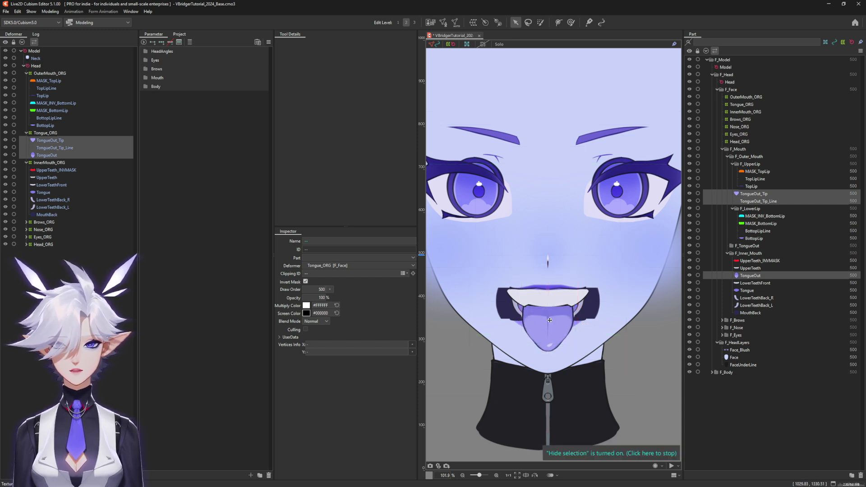
mouse_move(549, 321)
mouse_down()
mouse_move(547, 298)
mouse_move(546, 317)
mouse_up()
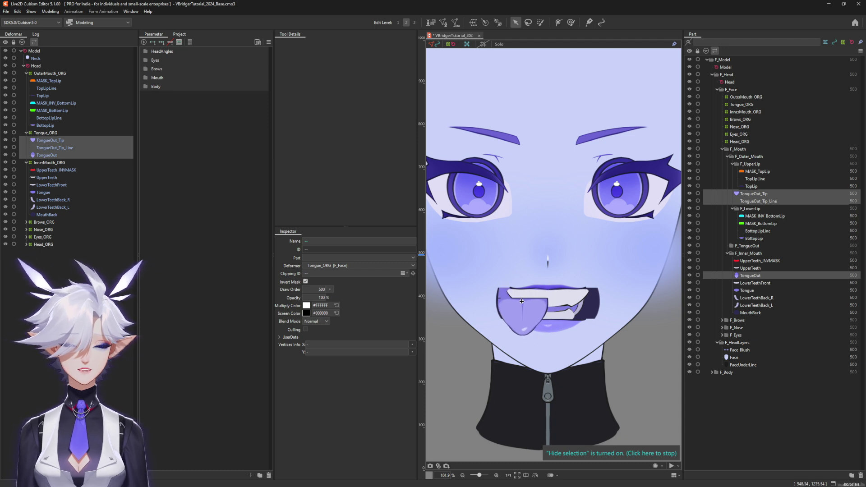
drag(522, 302, 564, 312)
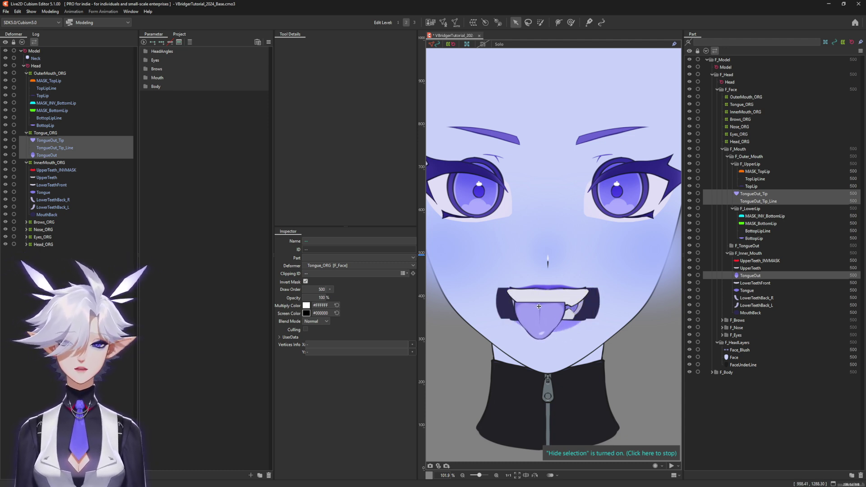
click(627, 374)
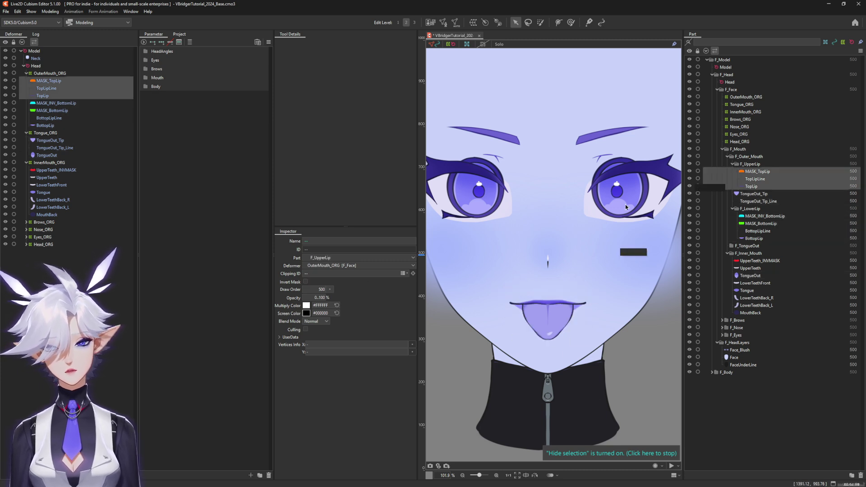
Hide the TongueOut_Tip, TongueOut_Tip_Line and TongueOut meshes.
drag(5, 140, 5, 155)
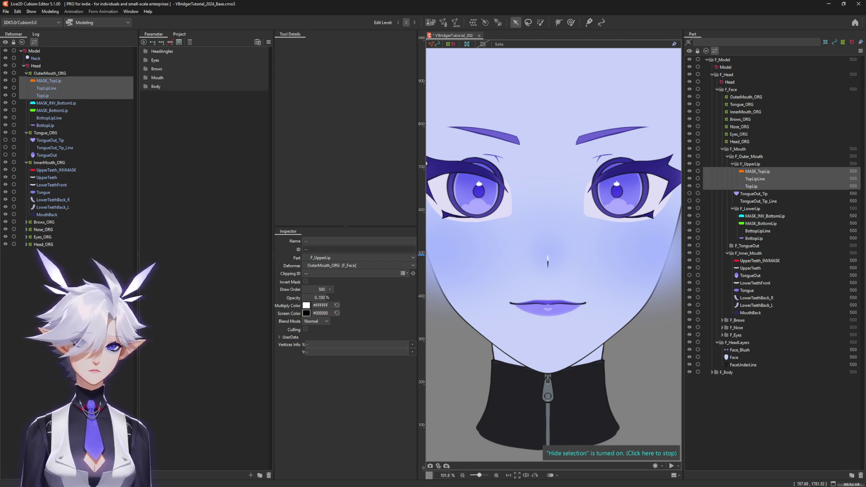
Clip Eye_HL_R, Eye_Pupil_R, Eye_Iris_R and EyeClip_R to Eye_INVMASK_R with the mask inverted.
click(28, 111)
click(45, 149)
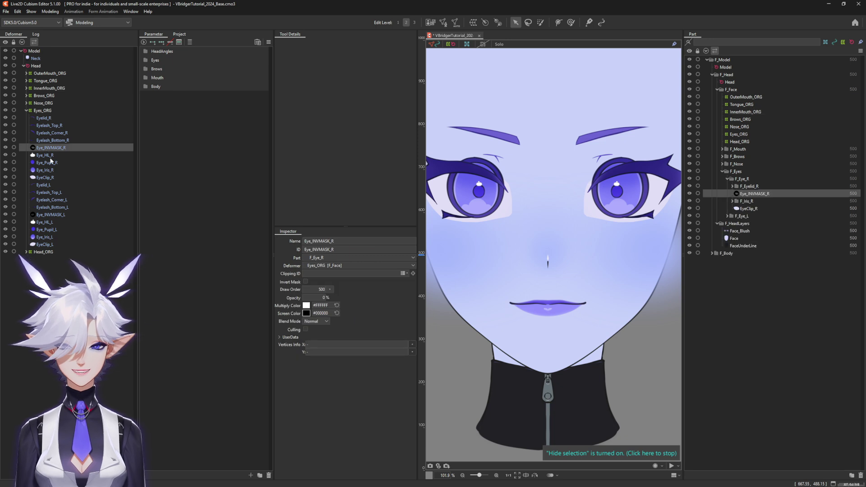
click(46, 157)
shift+click(45, 178)
drag(45, 149, 352, 273)
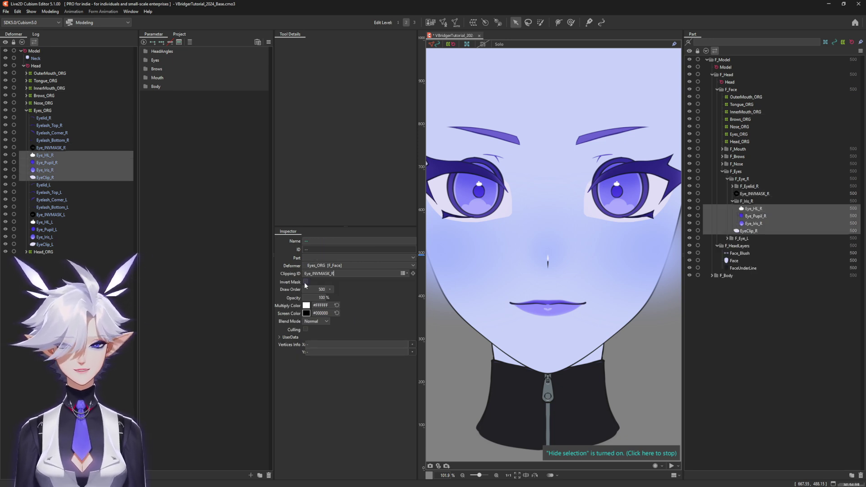
click(305, 281)
Clip Eye_HL_L, Eye_Pupil_L, Eye_Iris_L and EyeClip_L to Eye_INVMASK_L with the mask inverted.
click(45, 215)
click(45, 222)
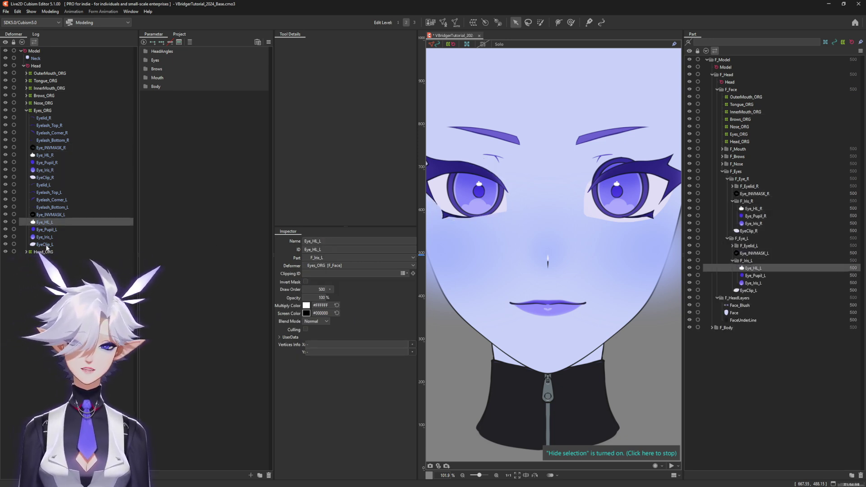
shift+click(45, 244)
click(306, 282)
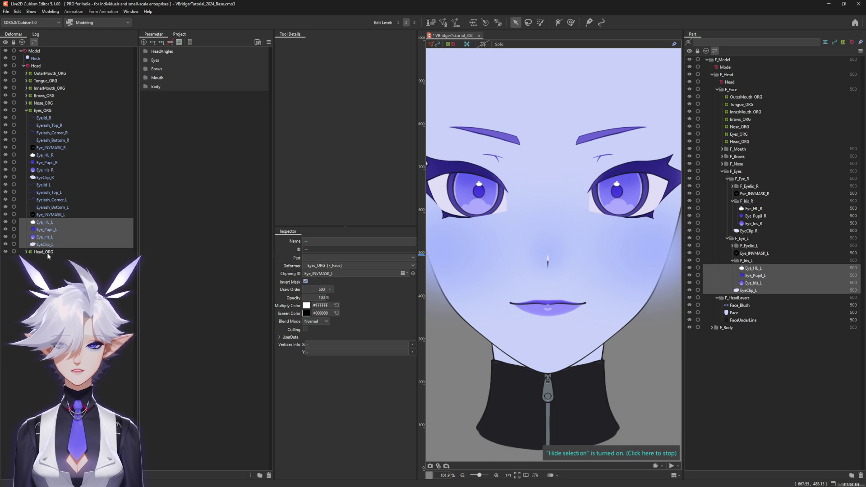
Set Face_Blush's Clipping ID to Face, leaving the mask uninverted.
click(26, 252)
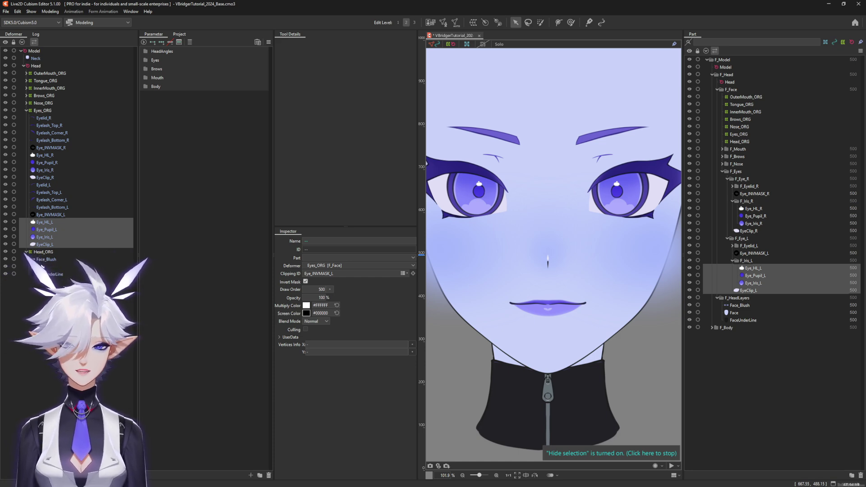
click(44, 260)
text(Face)
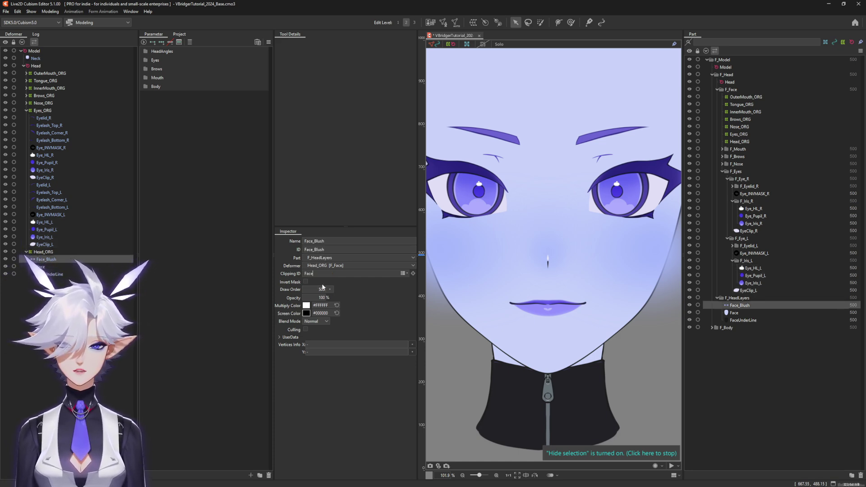